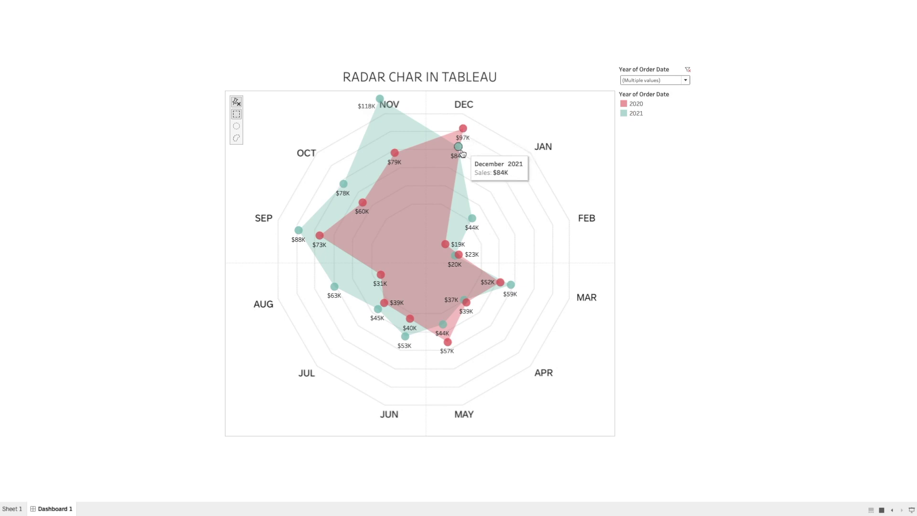
# Examine monthly sales in the finished radar chart, adding 2019 and 2018 to the order-year filter and removing them again
pyautogui.moveTo(460, 246)
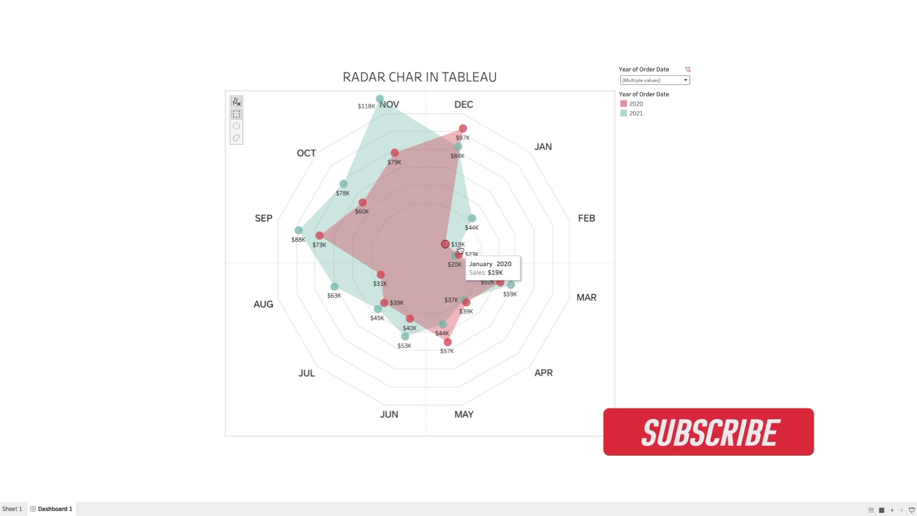
pyautogui.moveTo(458, 158)
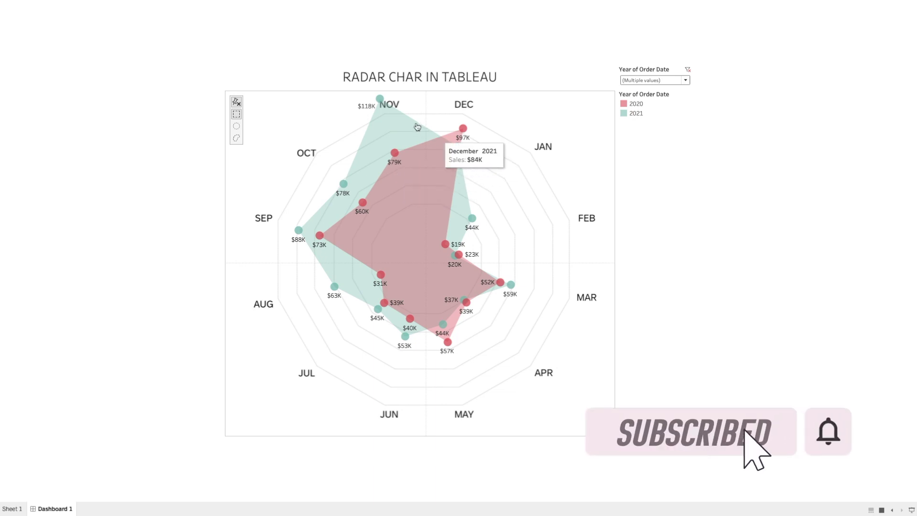
pyautogui.moveTo(390, 116)
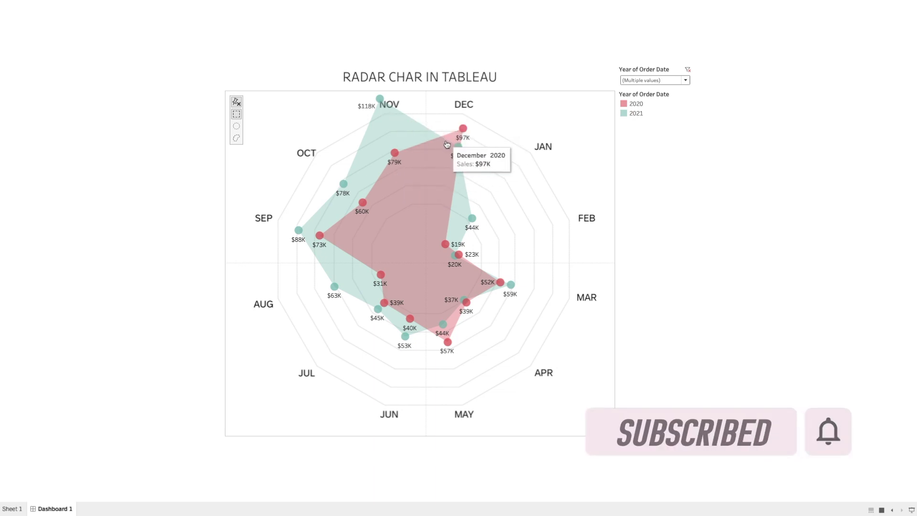
pyautogui.click(636, 80)
pyautogui.click(628, 107)
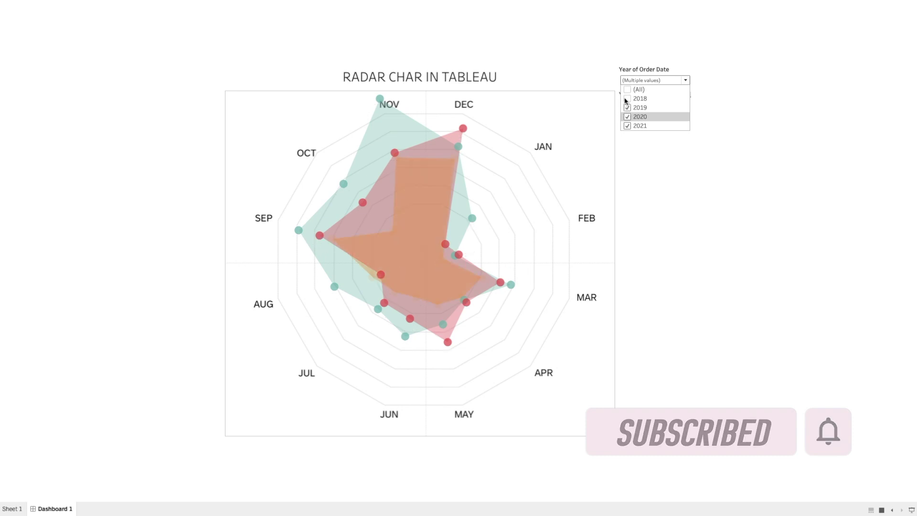
pyautogui.click(626, 99)
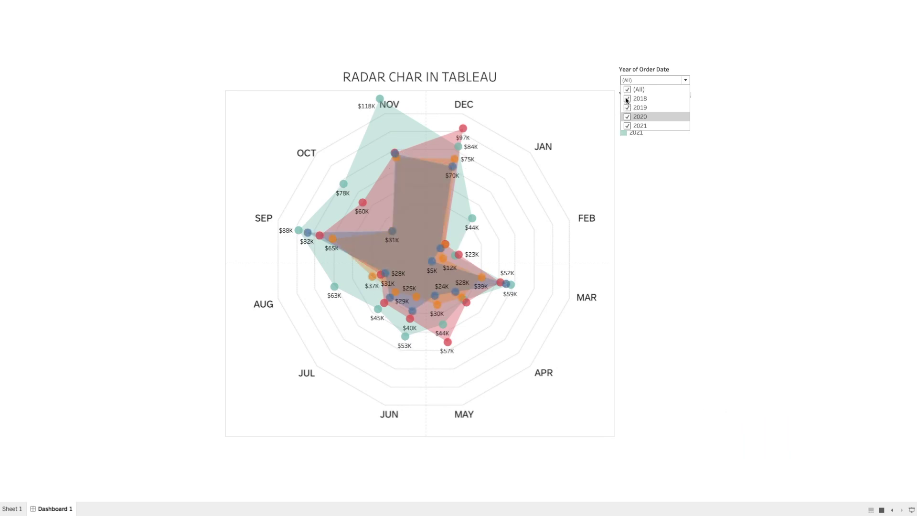
pyautogui.click(627, 98)
pyautogui.click(627, 108)
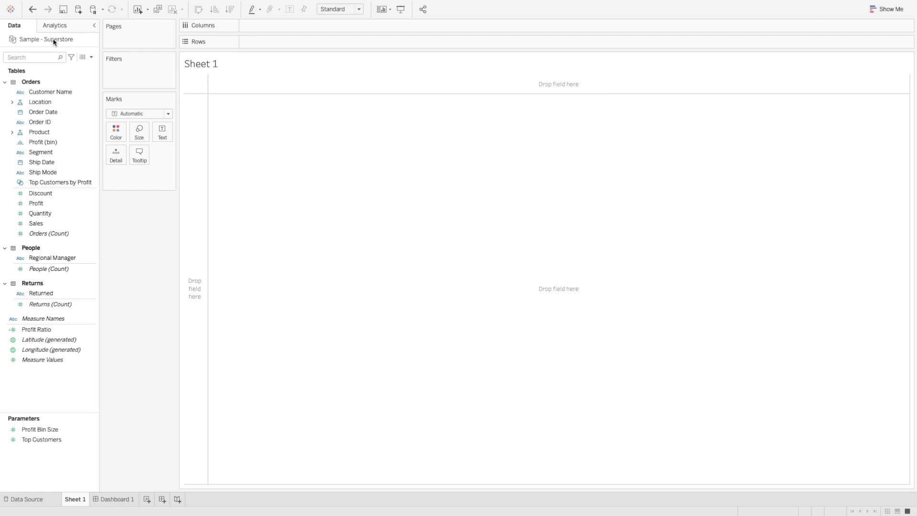
pyautogui.click(91, 56)
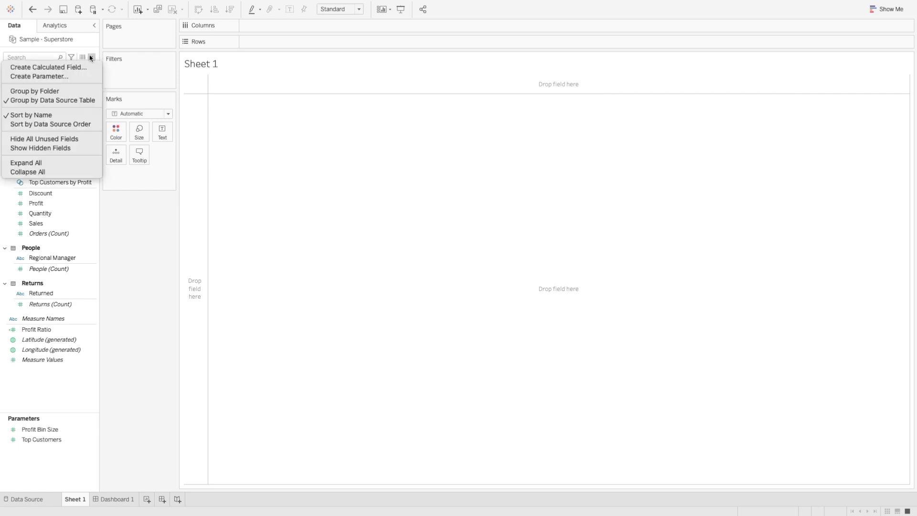
pyautogui.click(47, 67)
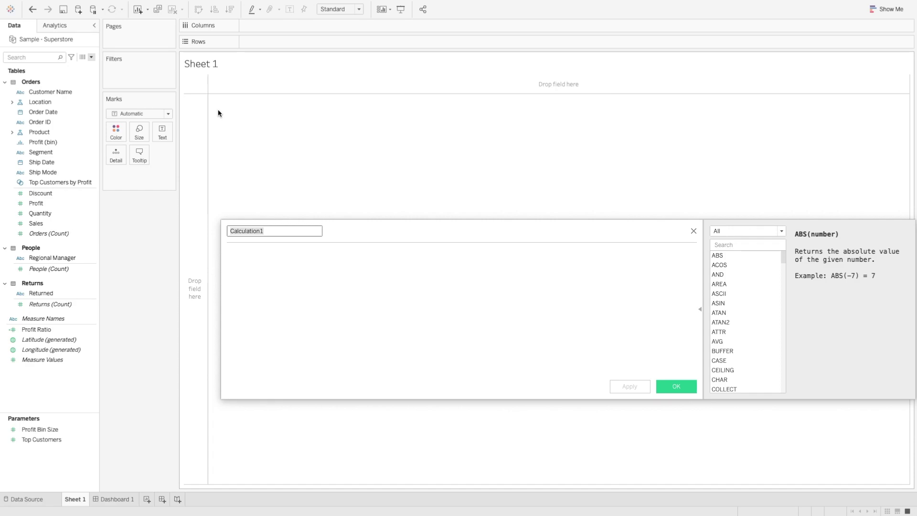
pyautogui.write('@month')
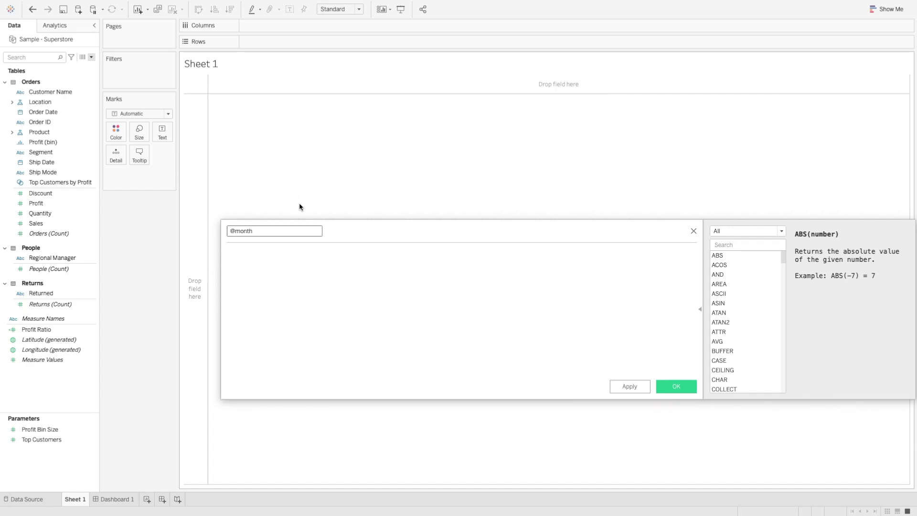
pyautogui.press('Tab')
pyautogui.write("DATENAME('month', [Order Date])")
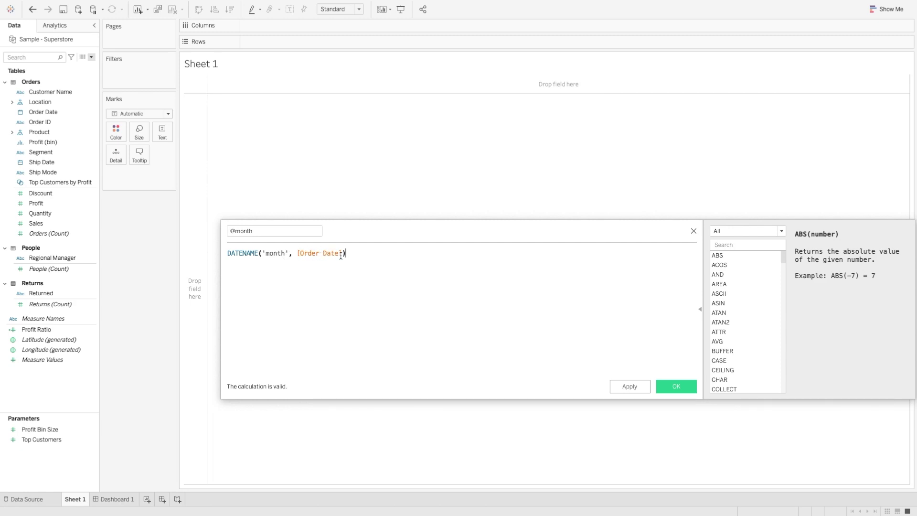
pyautogui.click(677, 388)
pyautogui.moveTo(52, 91); pyautogui.dragTo(262, 41)
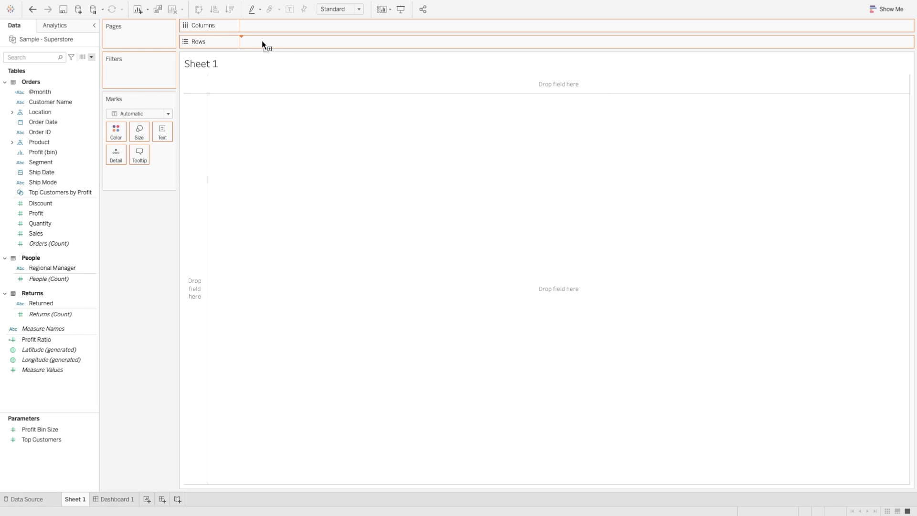
pyautogui.moveTo(262, 41); pyautogui.dragTo(261, 39)
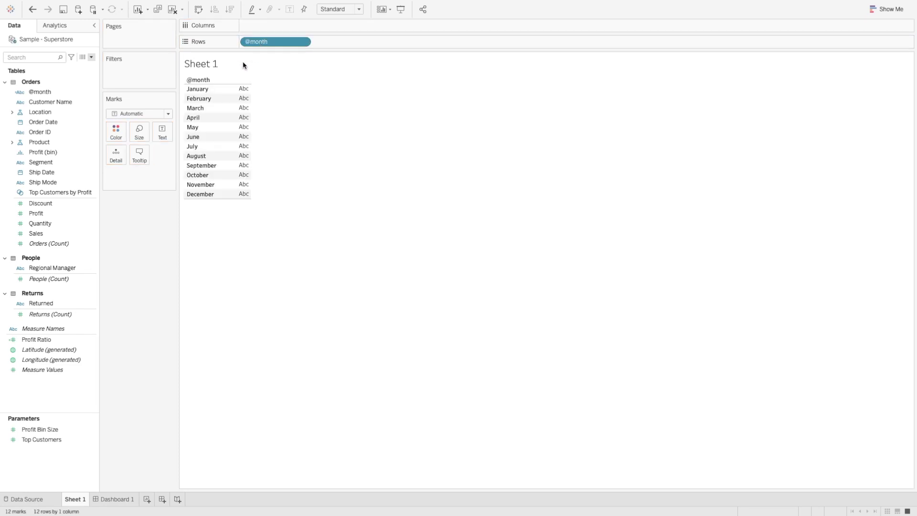
pyautogui.moveTo(186, 86); pyautogui.dragTo(197, 187)
pyautogui.moveTo(282, 41); pyautogui.dragTo(128, 220)
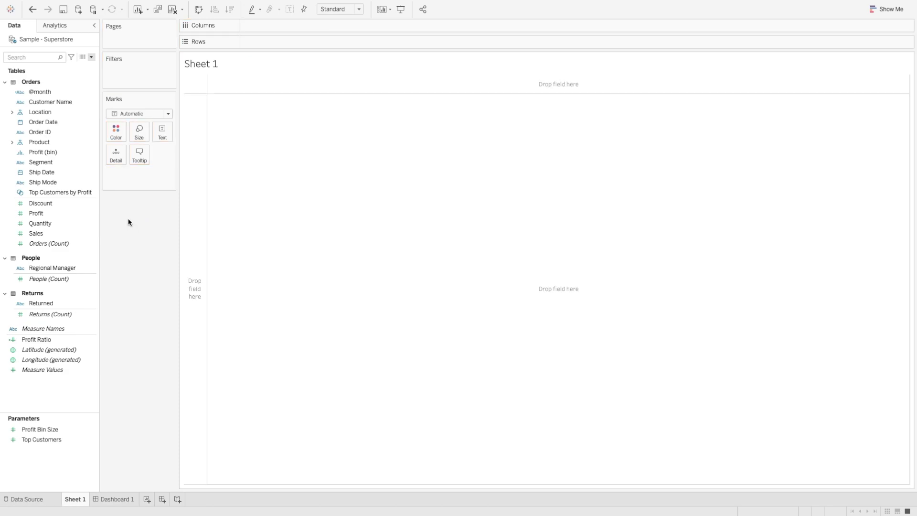
pyautogui.click(91, 57)
pyautogui.click(80, 66)
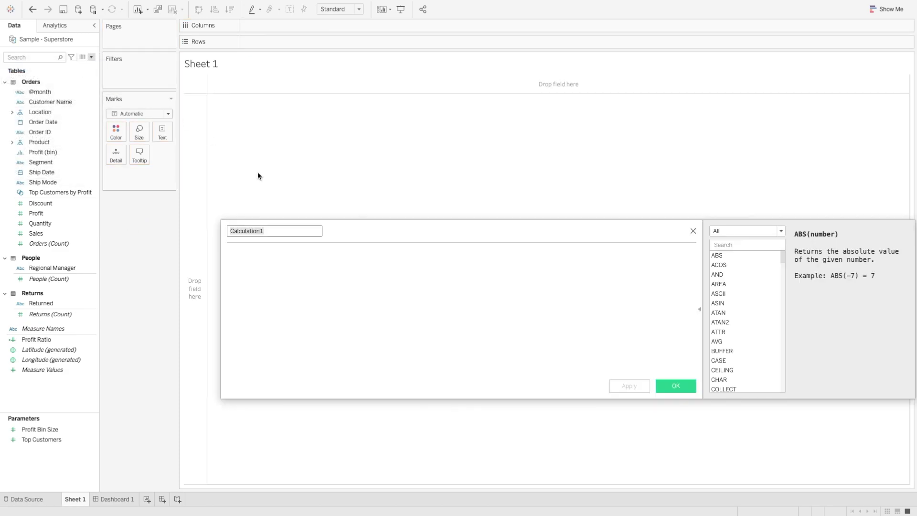
pyautogui.write('@angle')
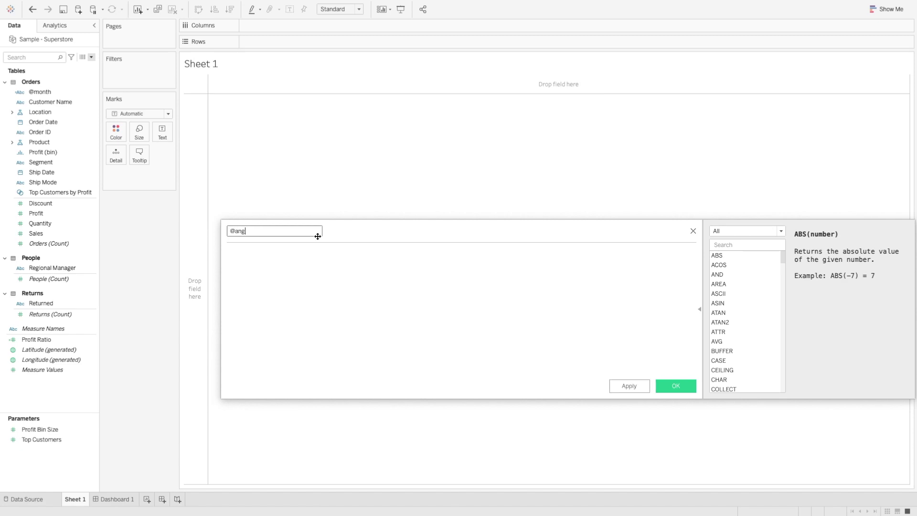
pyautogui.click(305, 285)
pyautogui.write('runnin')
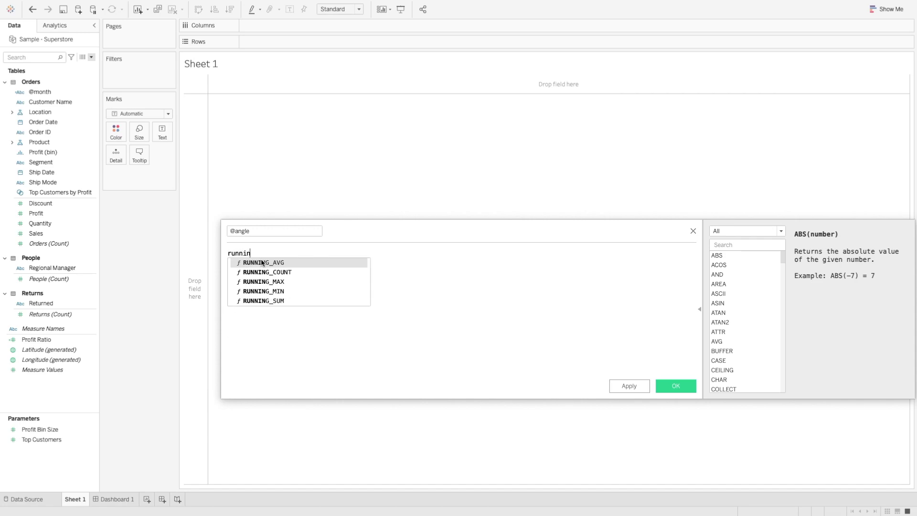
pyautogui.press('Up')
pyautogui.press('Return')
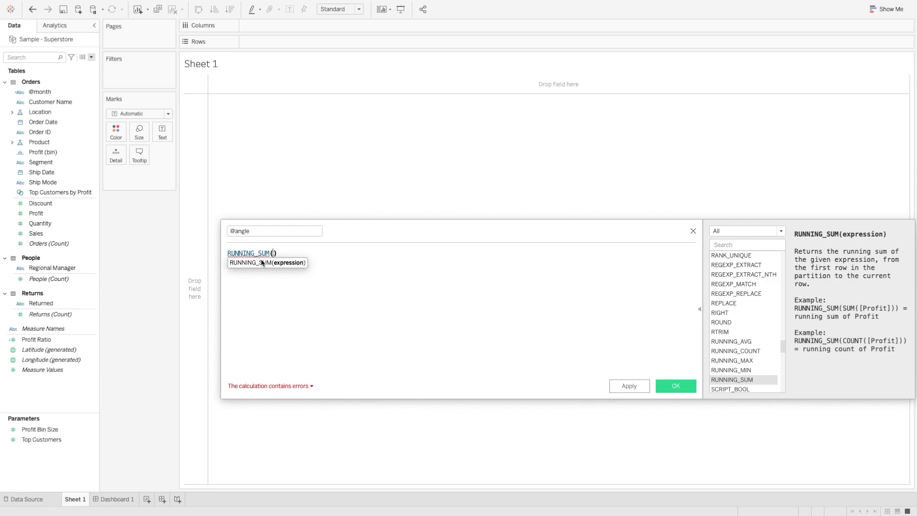
pyautogui.press('Return')
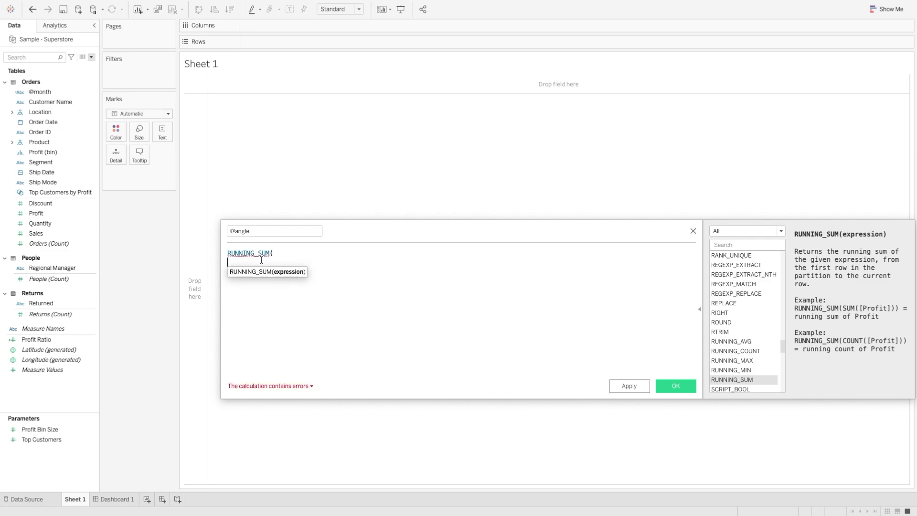
pyautogui.write('360')
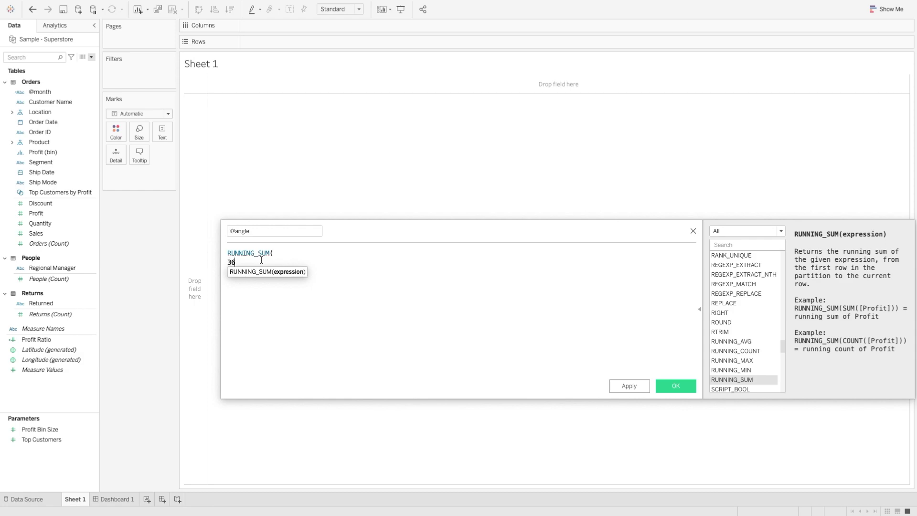
pyautogui.press('BackSpace')
pyautogui.press('BackSpace')
pyautogui.press('BackSpace')
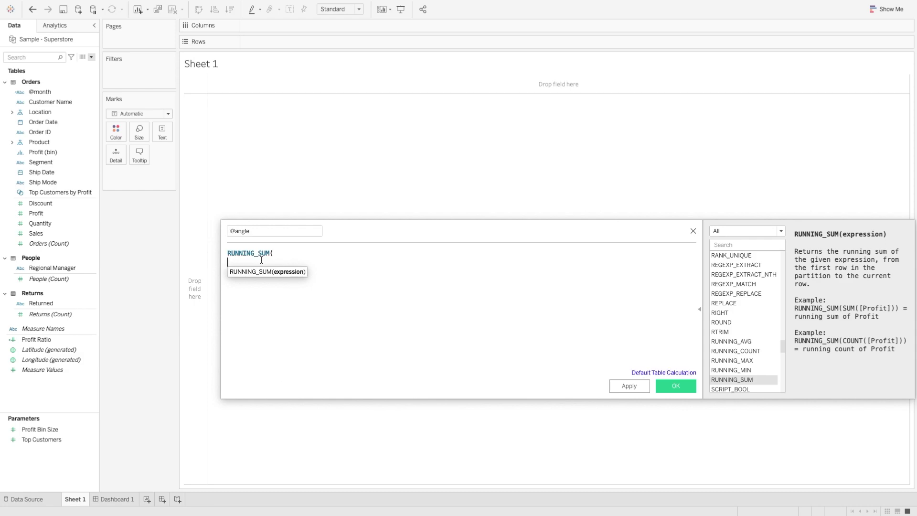
pyautogui.write('2*PI')
pyautogui.press('Return')
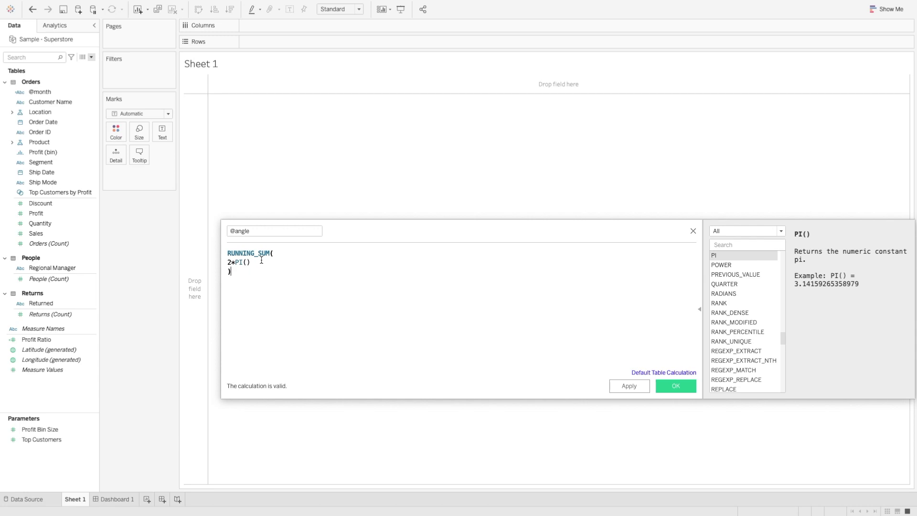
pyautogui.click(262, 260)
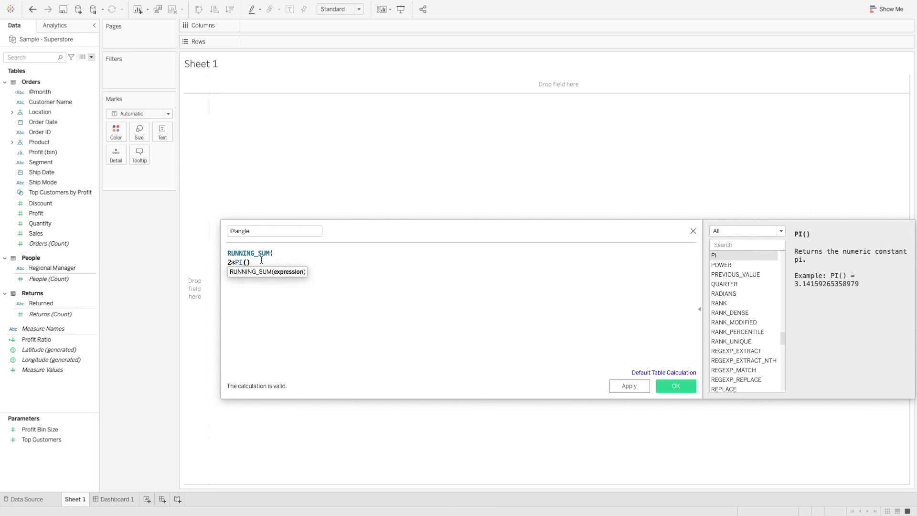
pyautogui.write('/12')
pyautogui.click(337, 296)
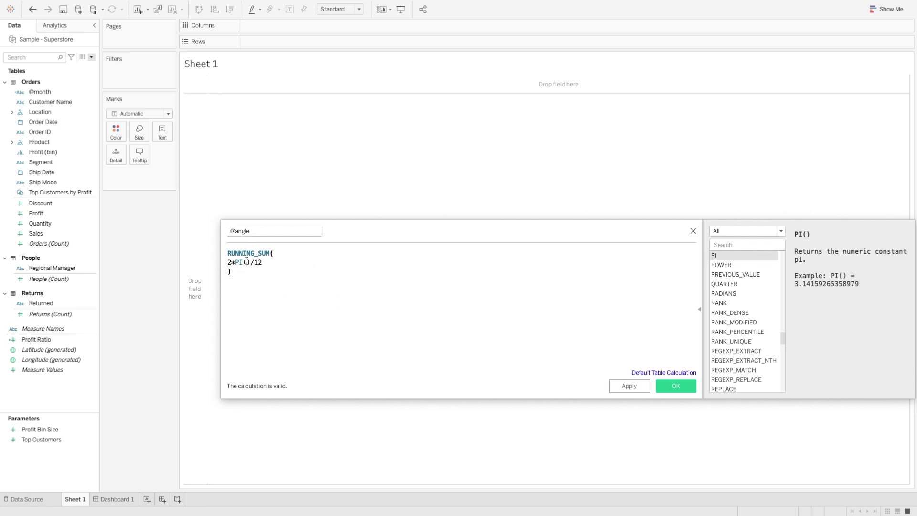
pyautogui.click(676, 386)
pyautogui.click(92, 57)
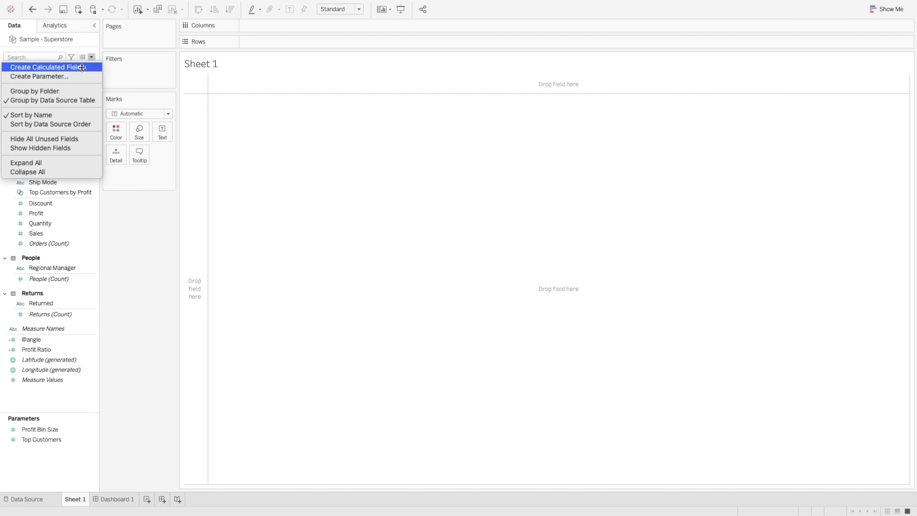
pyautogui.click(82, 70)
pyautogui.press('BackSpace')
pyautogui.write('@distance')
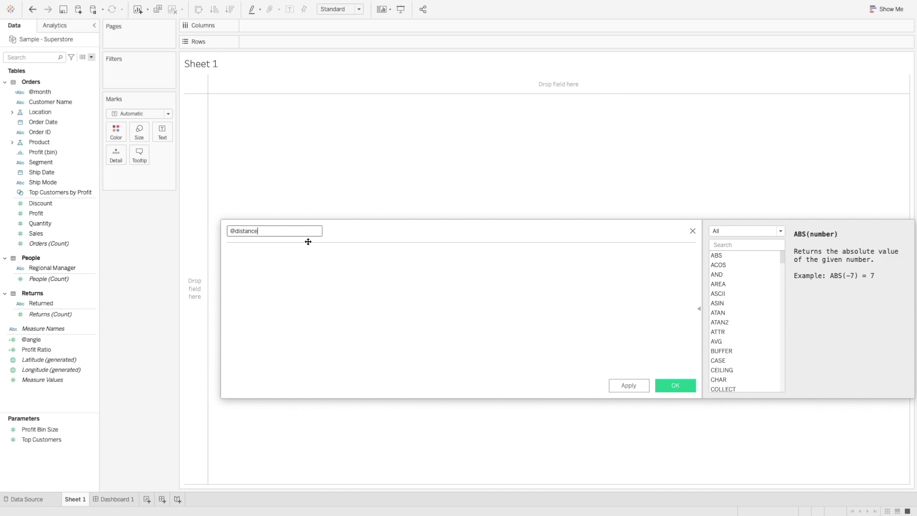
pyautogui.write(' from the centre')
pyautogui.press('Tab')
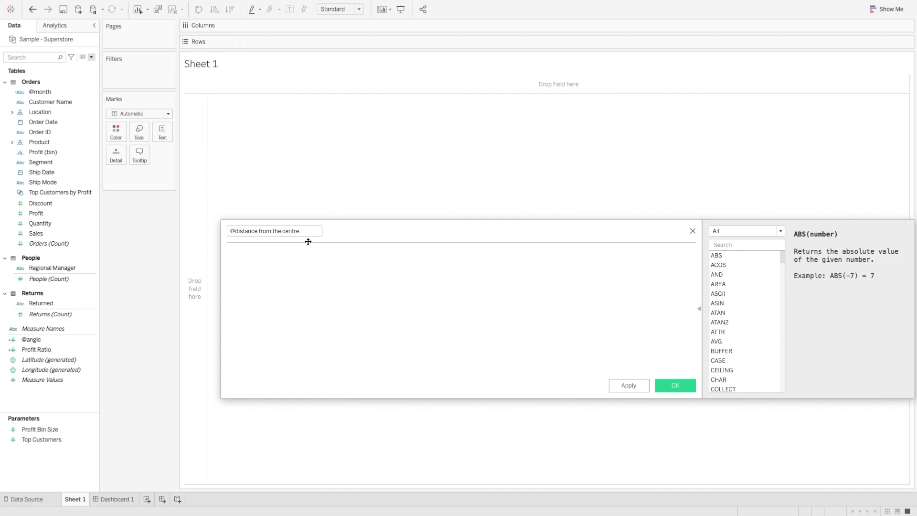
pyautogui.write('sum(sa')
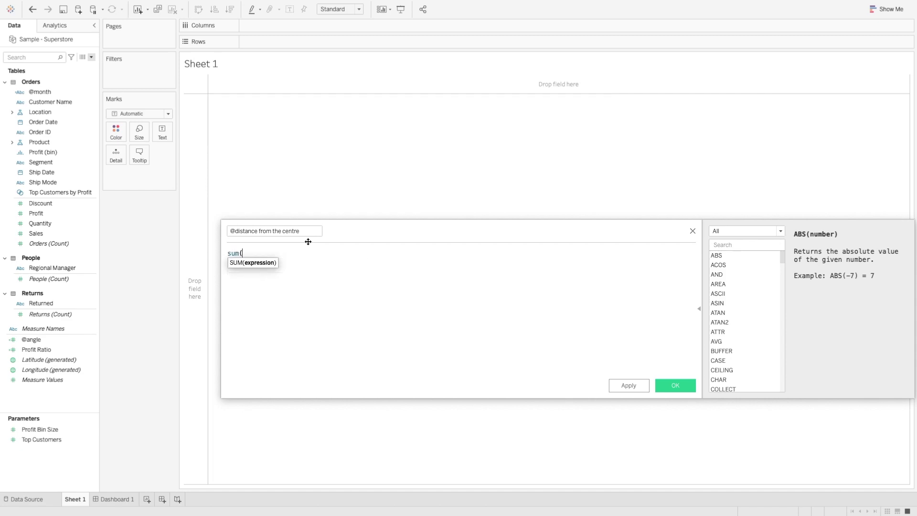
pyautogui.press('Return')
pyautogui.write(')')
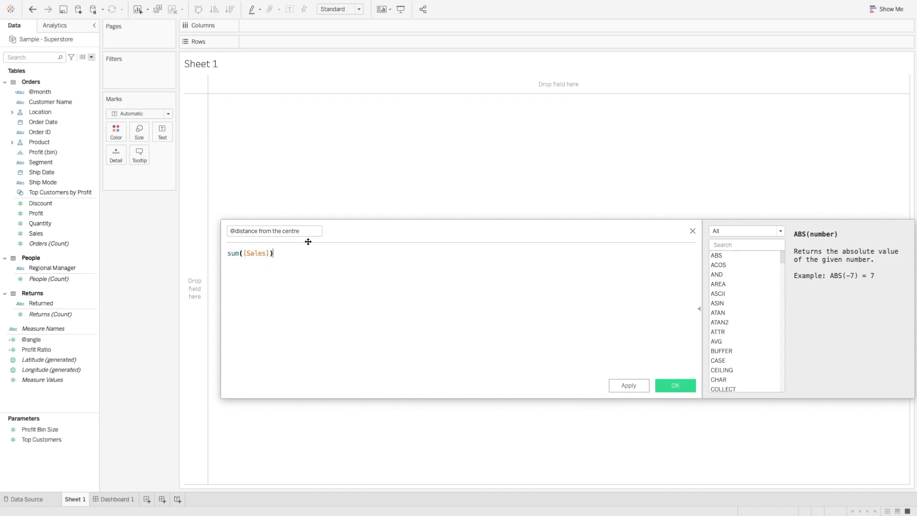
pyautogui.click(677, 386)
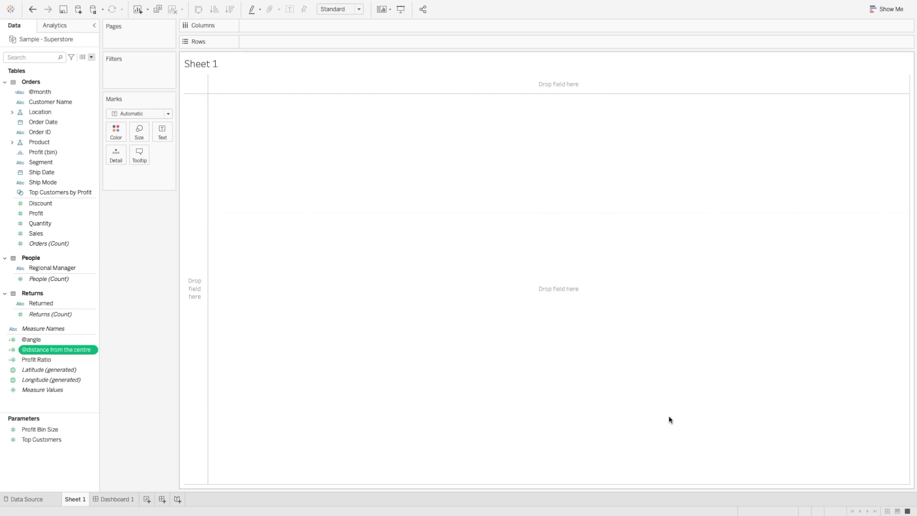
# Look at the workbook with the finished radar chart, return to the new workbook and review the circle equations on Dashboard 1
pyautogui.click(588, 500)
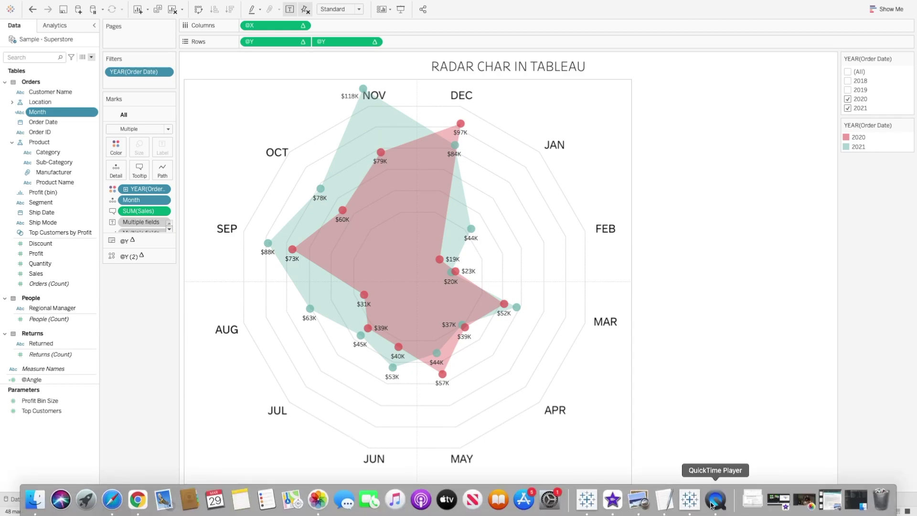
pyautogui.click(693, 506)
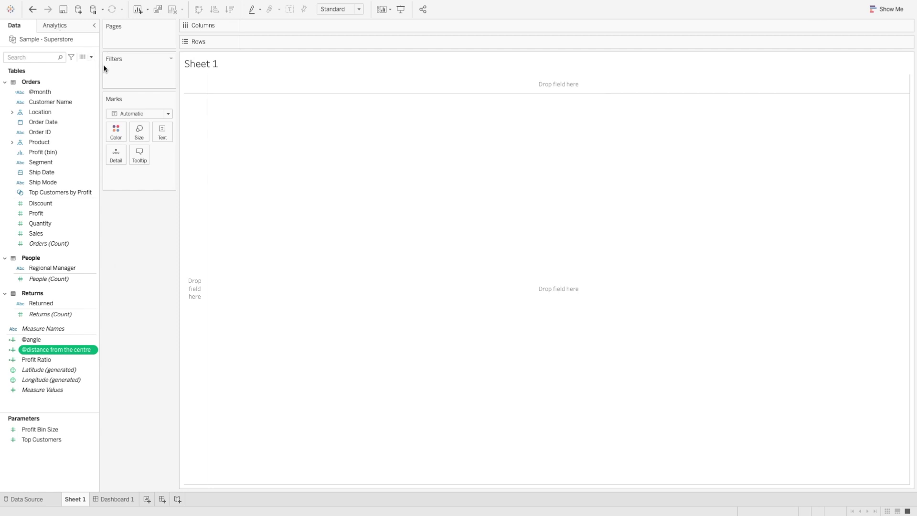
pyautogui.click(92, 57)
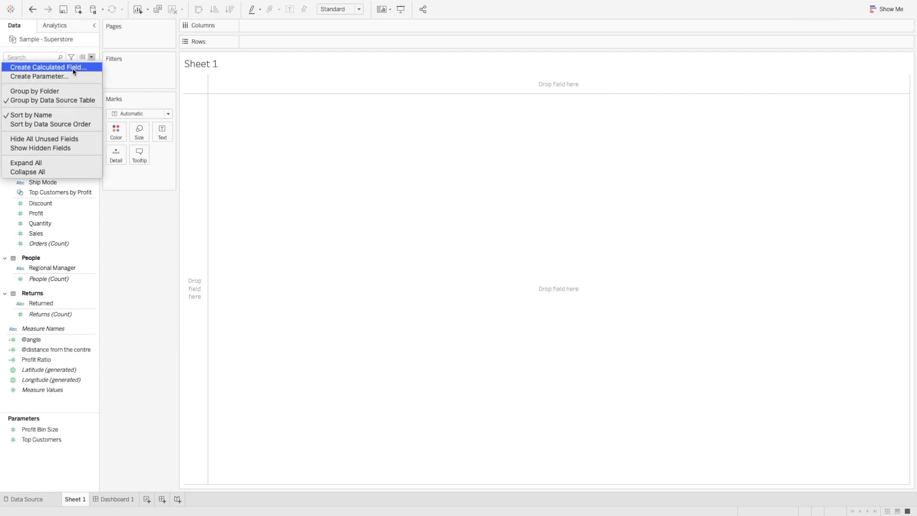
pyautogui.click(136, 242)
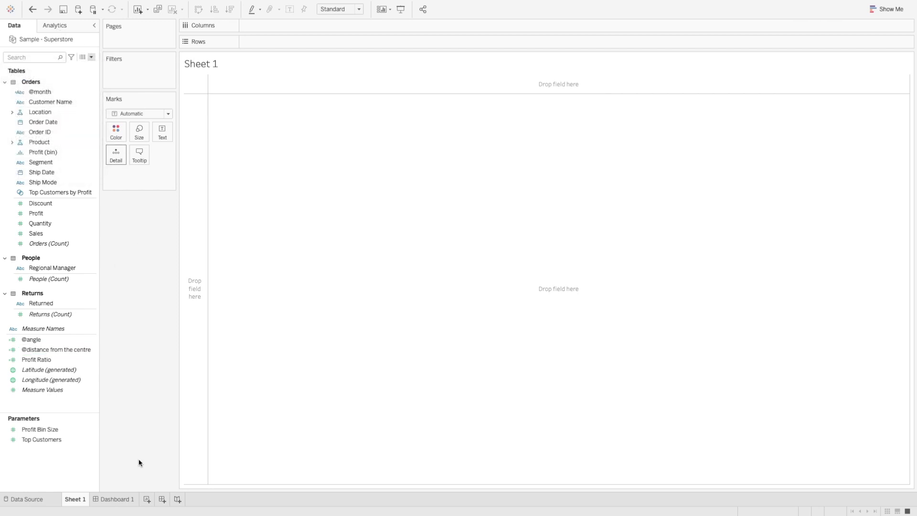
pyautogui.click(123, 499)
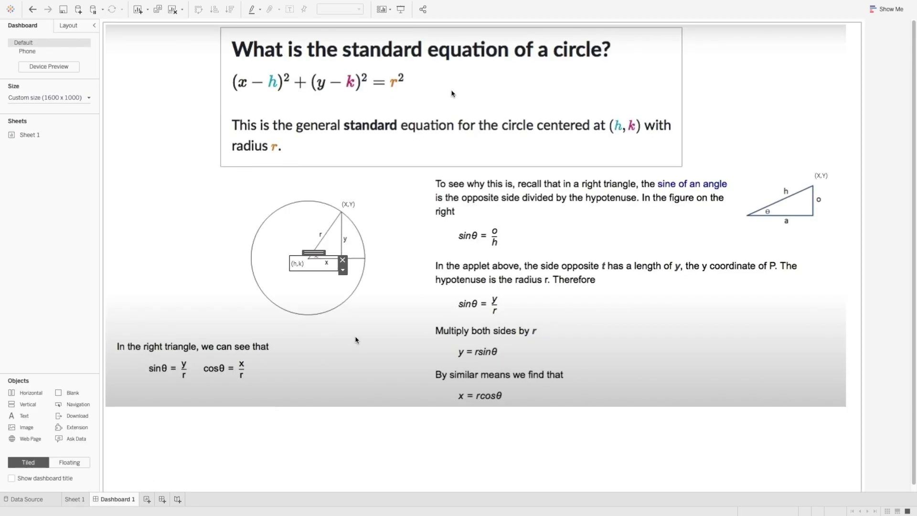
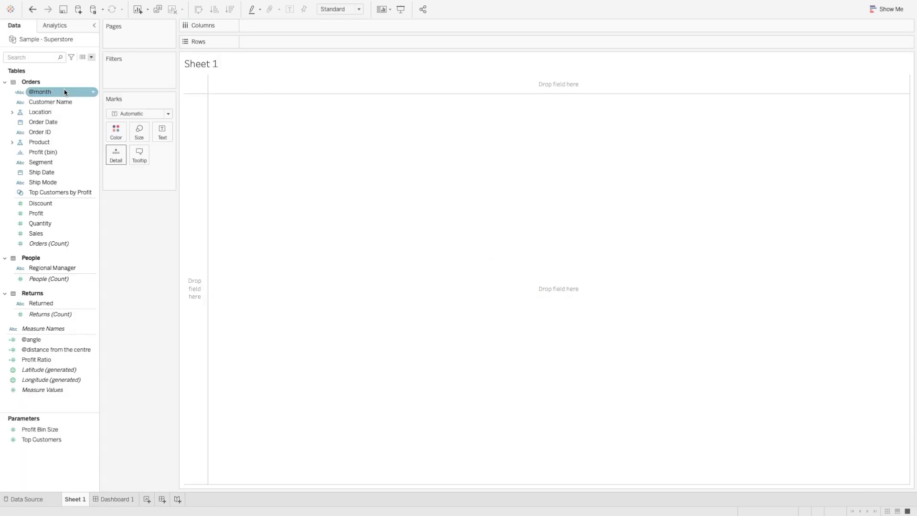
pyautogui.click(91, 57)
pyautogui.click(75, 68)
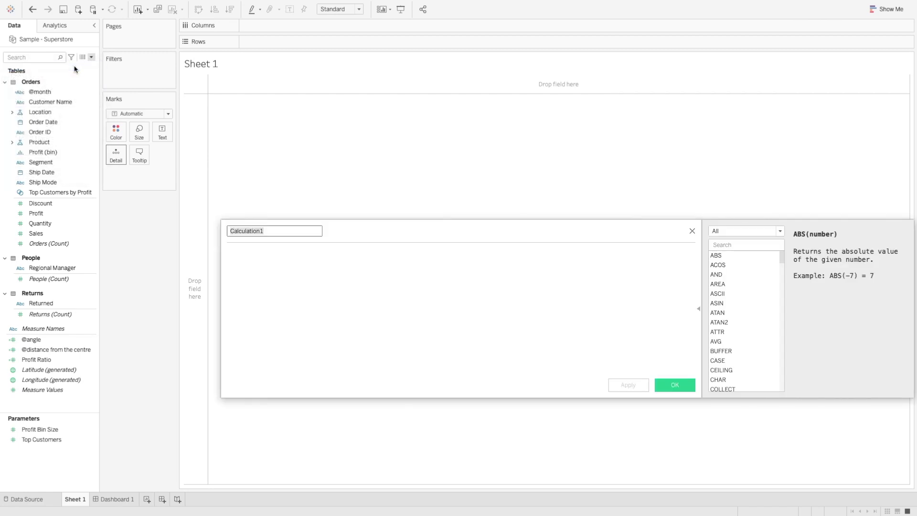
pyautogui.write('@X')
pyautogui.press('Tab')
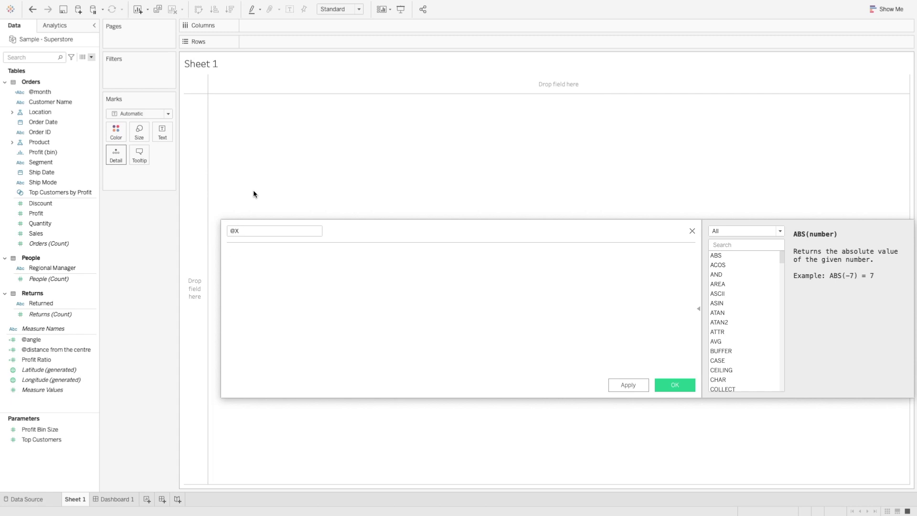
pyautogui.write('@dis')
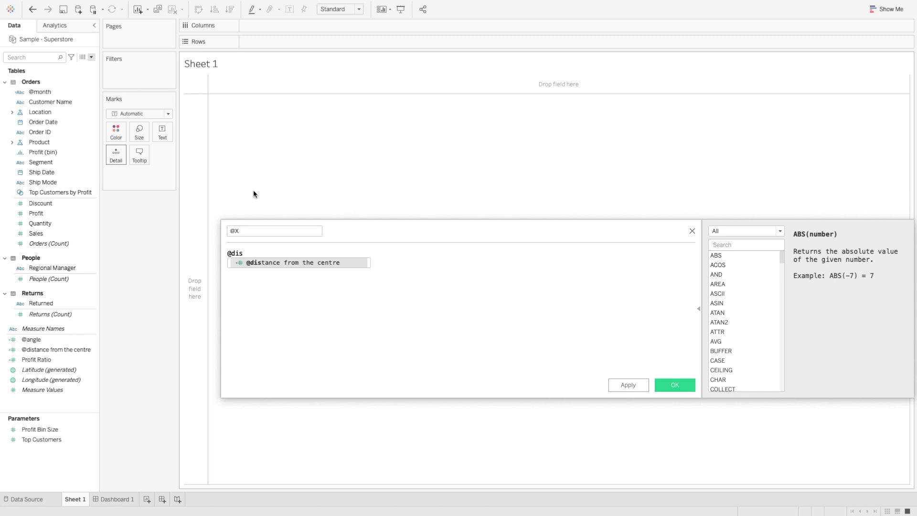
pyautogui.press('Return')
pyautogui.write('*')
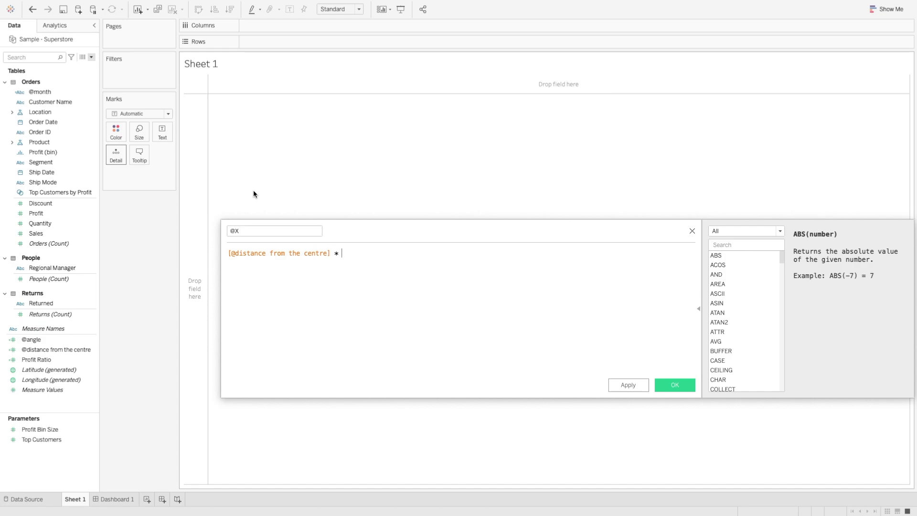
pyautogui.write('cos')
pyautogui.press('Return')
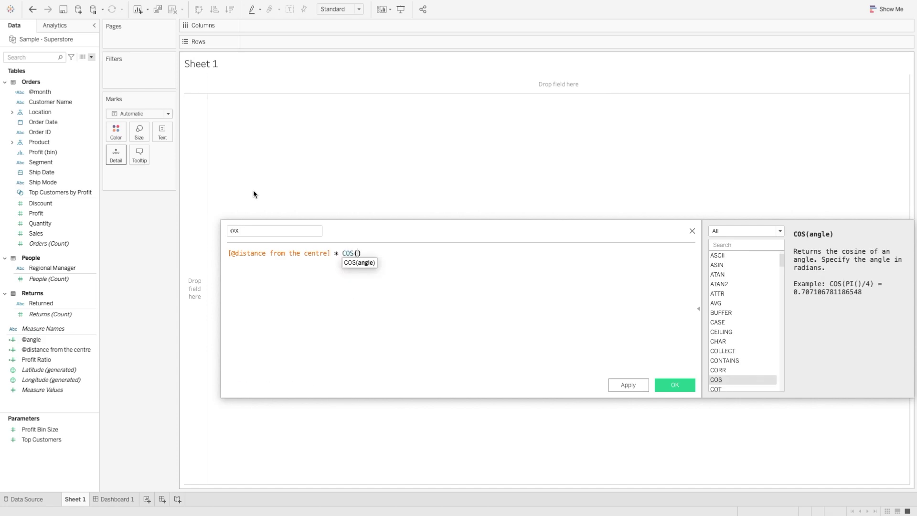
pyautogui.write('[@ang')
pyautogui.press('Return')
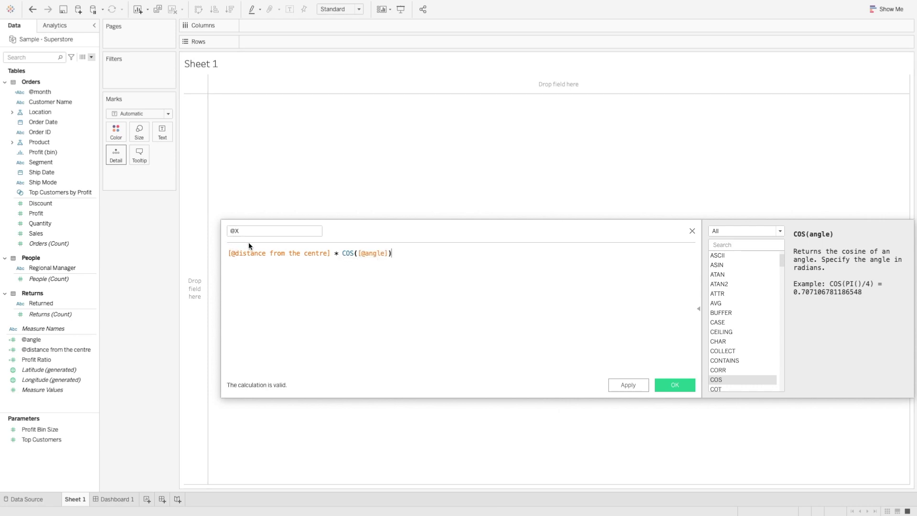
pyautogui.click(677, 385)
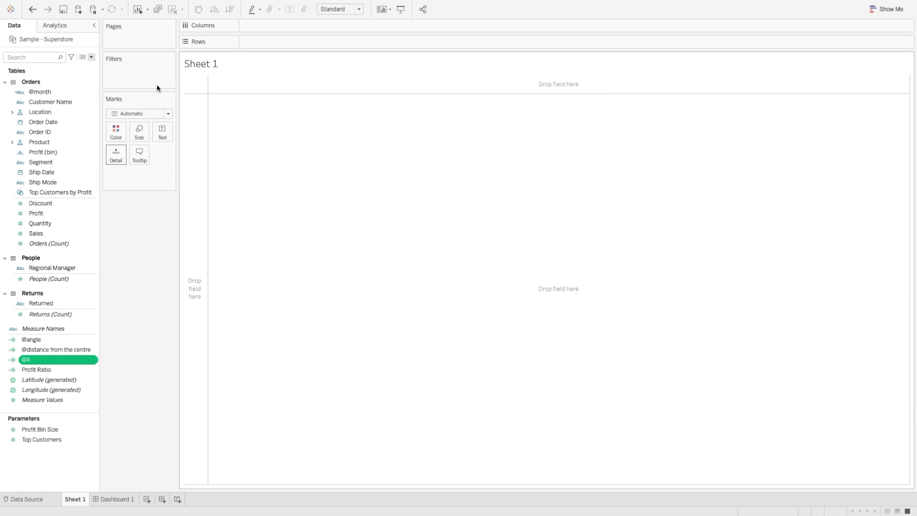
pyautogui.click(91, 56)
pyautogui.click(79, 67)
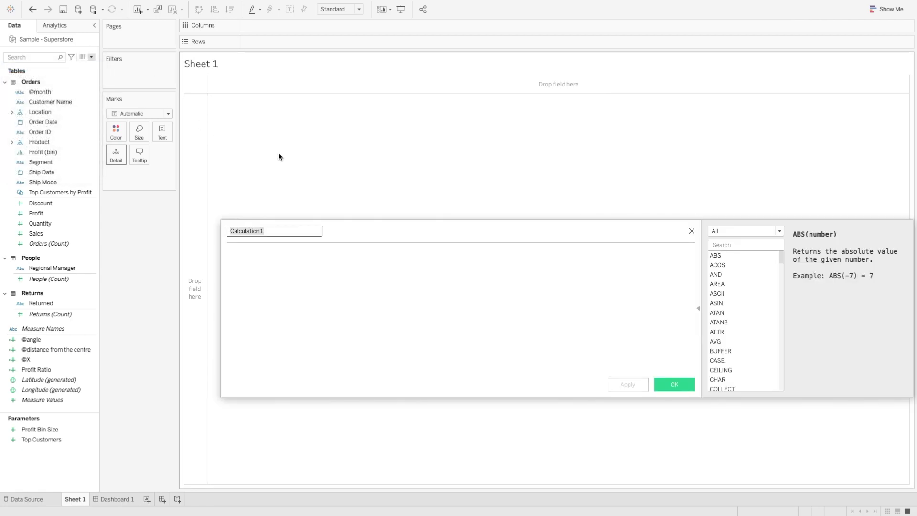
pyautogui.write('@Y')
pyautogui.press('Tab')
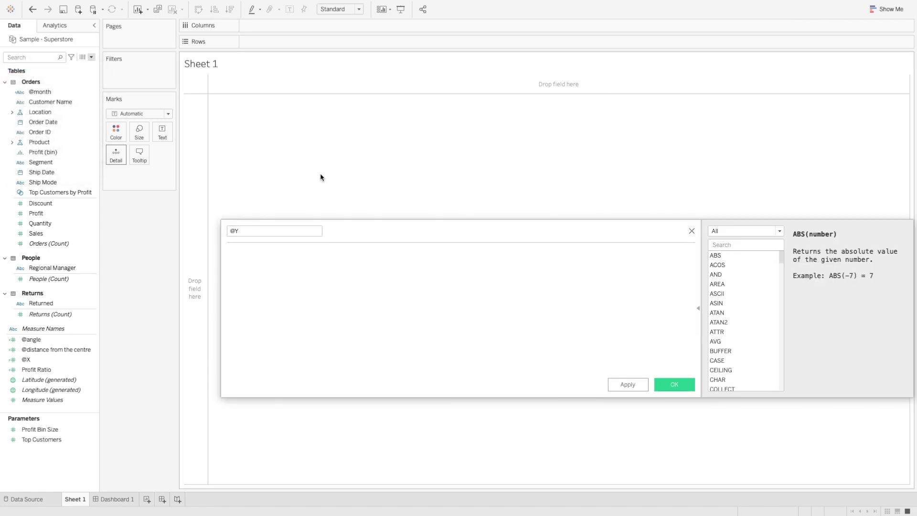
pyautogui.write('dis')
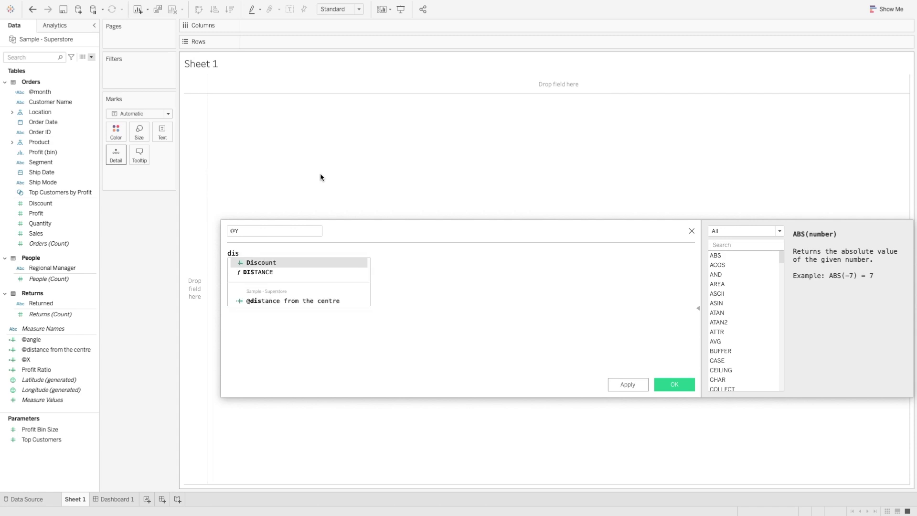
pyautogui.press('Down')
pyautogui.press('Down')
pyautogui.press('Return')
pyautogui.write('*sin')
pyautogui.press('Return')
pyautogui.write('ance from the centre]*SIN(')
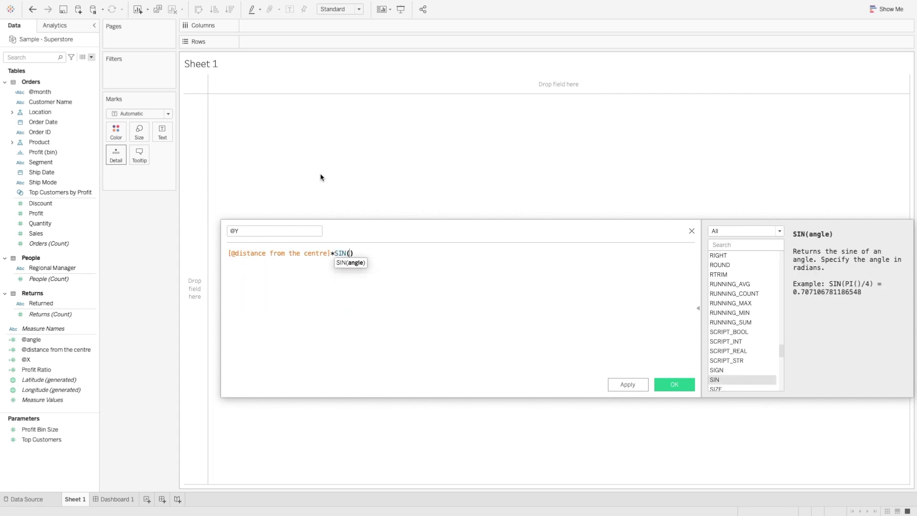
pyautogui.write('gle')
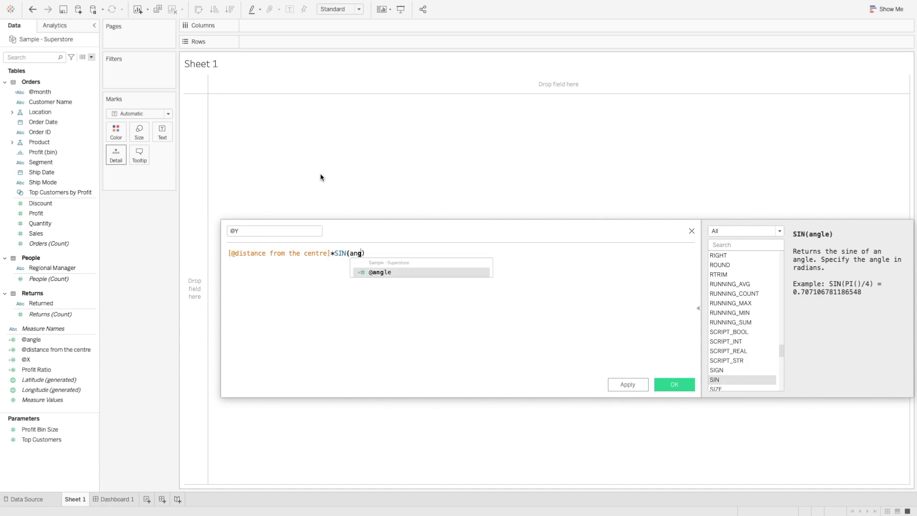
pyautogui.press('Return')
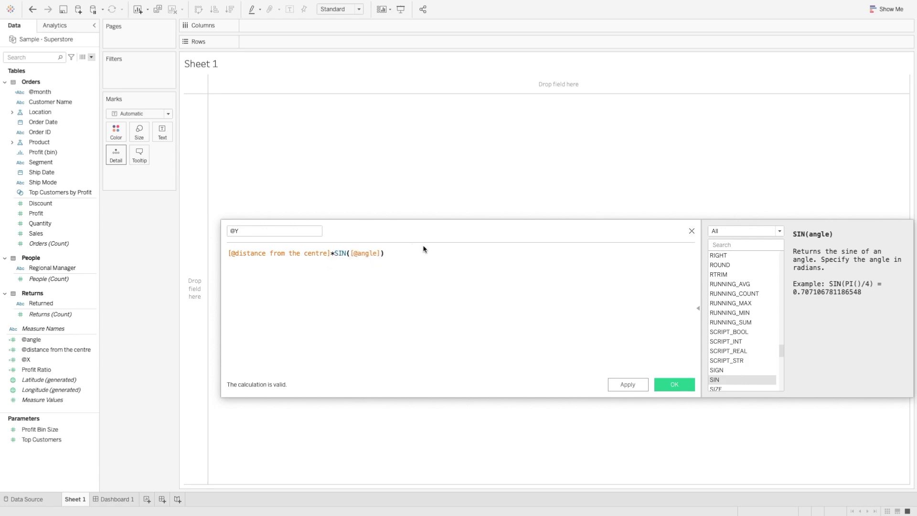
pyautogui.click(676, 384)
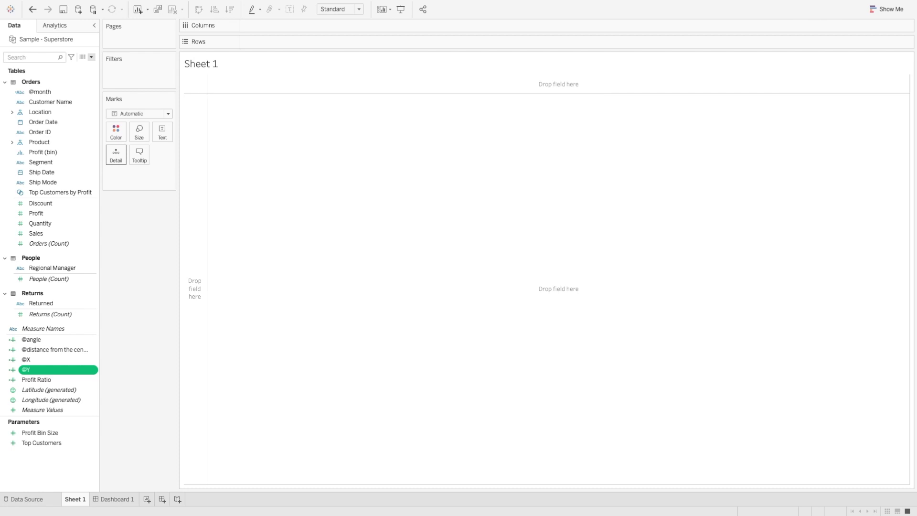
pyautogui.click(49, 90)
pyautogui.moveTo(49, 91); pyautogui.dragTo(115, 153)
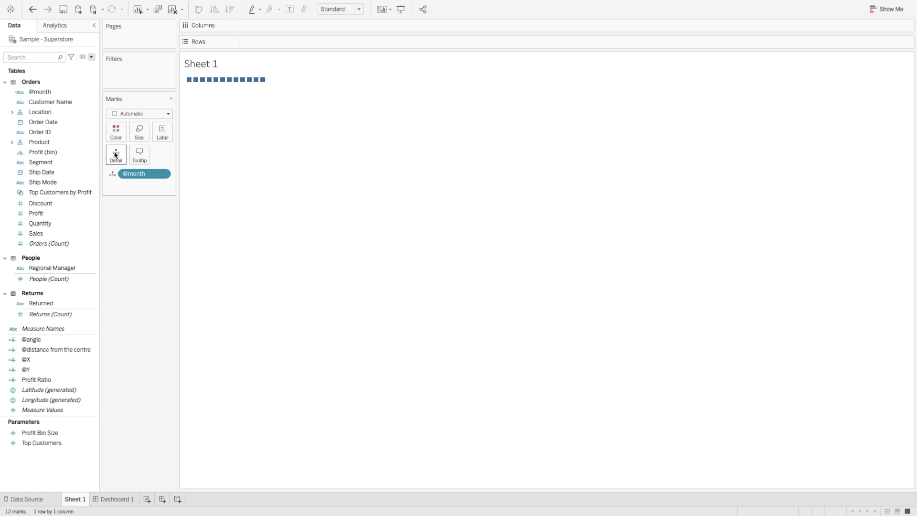
pyautogui.click(37, 340)
pyautogui.moveTo(36, 340); pyautogui.dragTo(117, 156)
pyautogui.click(162, 186)
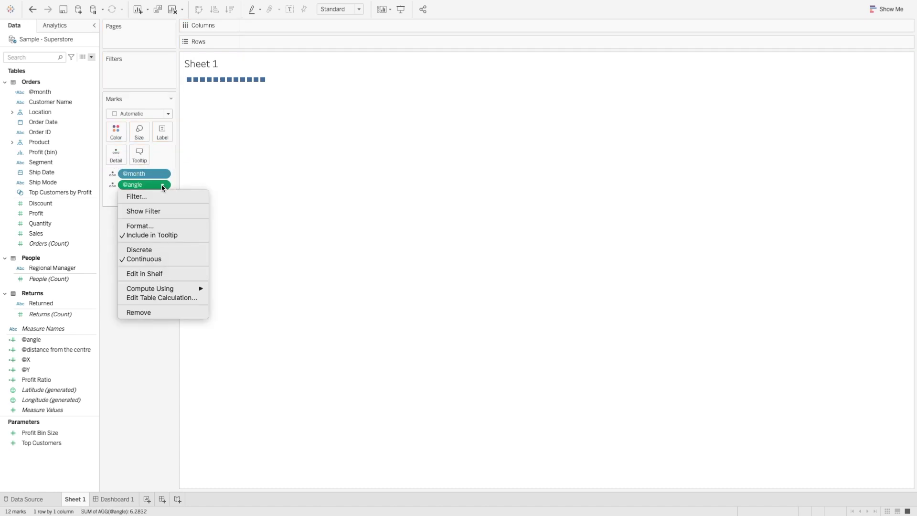
pyautogui.moveTo(193, 289)
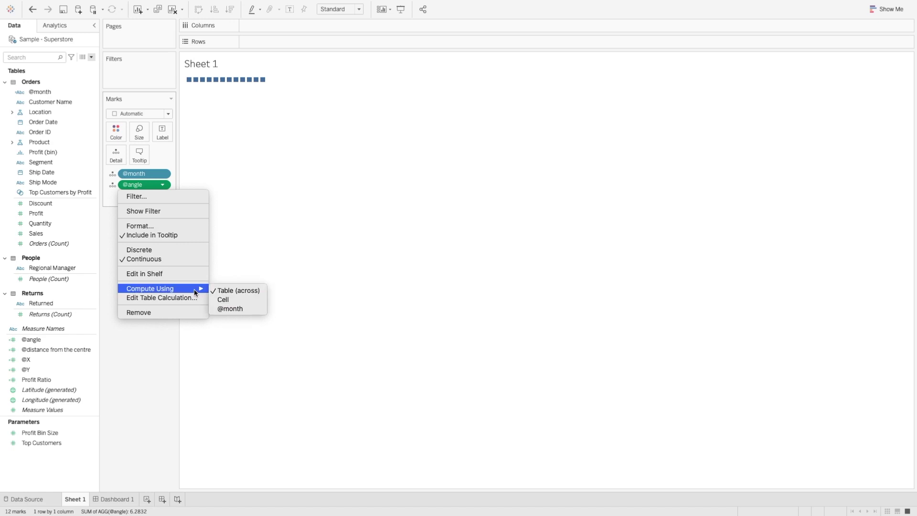
pyautogui.click(225, 310)
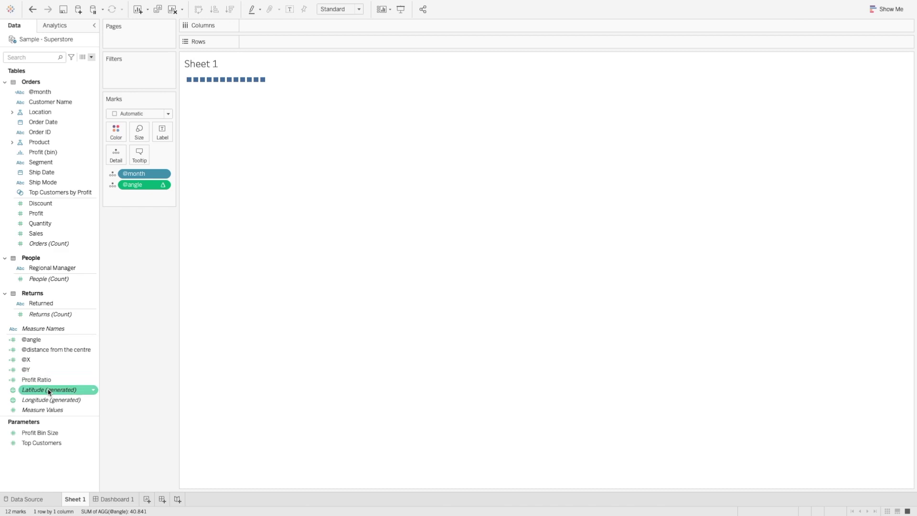
# Plot @X on Columns and @Y on Rows
pyautogui.moveTo(40, 366)
pyautogui.mouseDown()
pyautogui.moveTo(153, 256)
pyautogui.moveTo(262, 6)
pyautogui.moveTo(268, 30)
pyautogui.mouseUp()
pyautogui.moveTo(33, 369)
pyautogui.mouseDown()
pyautogui.moveTo(221, 62)
pyautogui.moveTo(252, 42)
pyautogui.mouseUp()
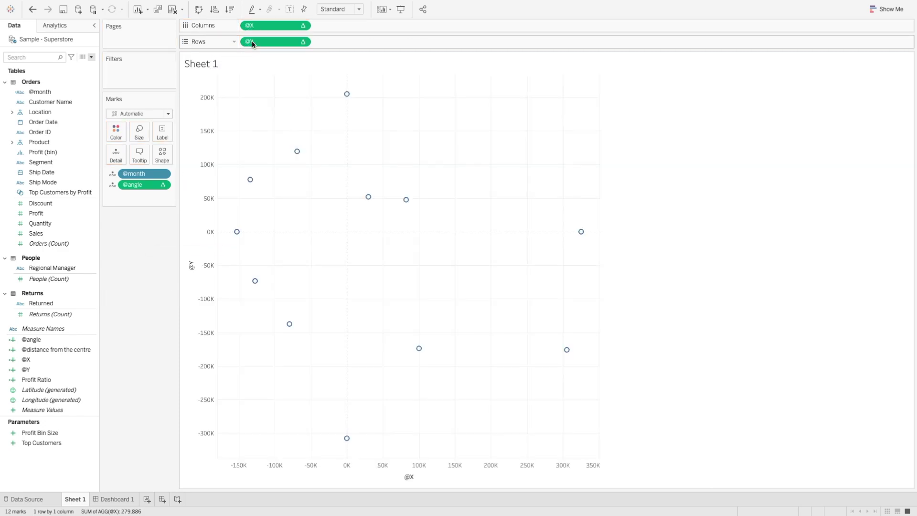
pyautogui.moveTo(352, 101)
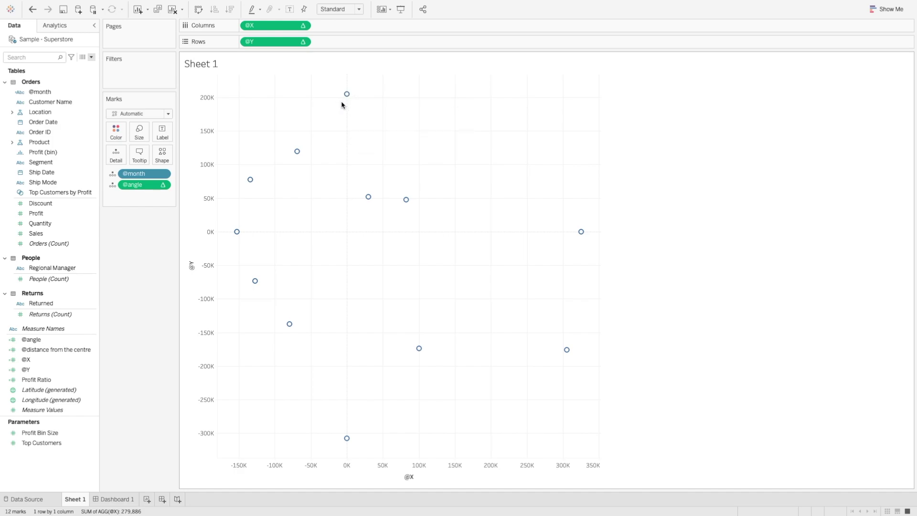
pyautogui.click(167, 113)
pyautogui.click(126, 244)
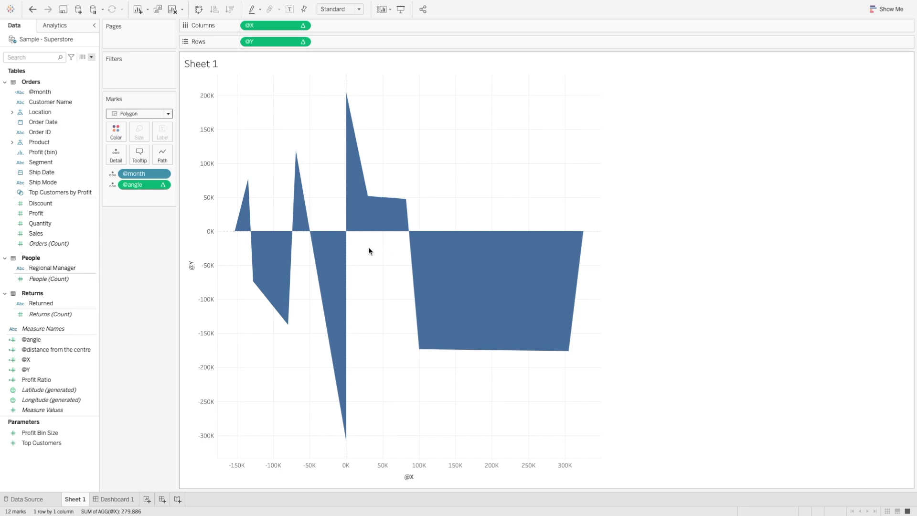
pyautogui.moveTo(363, 227)
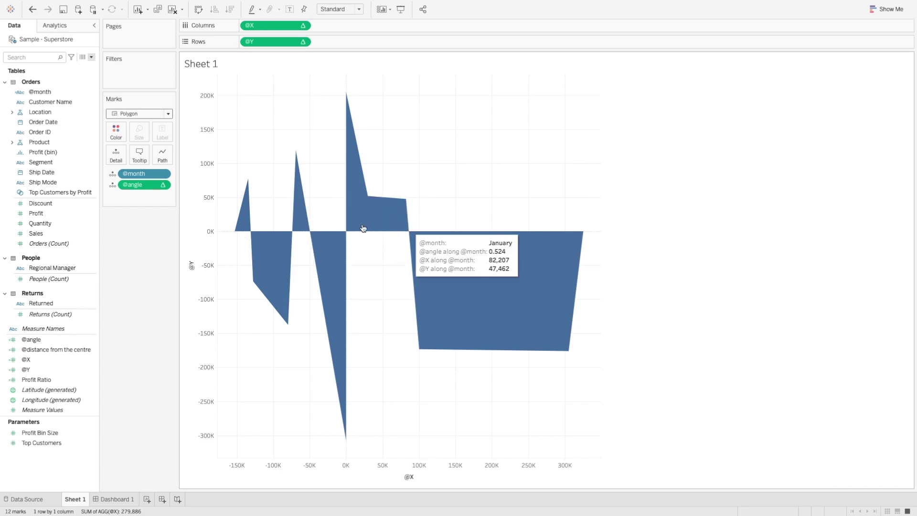
pyautogui.click(113, 186)
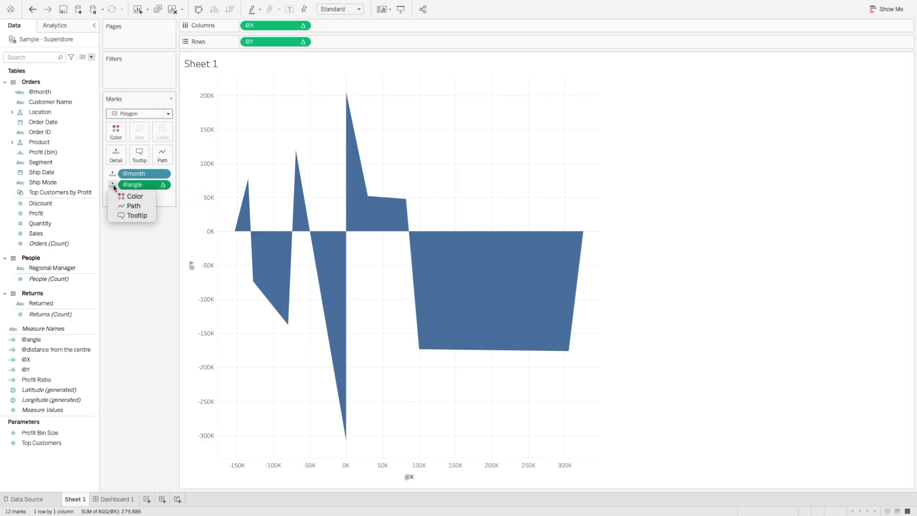
pyautogui.click(130, 205)
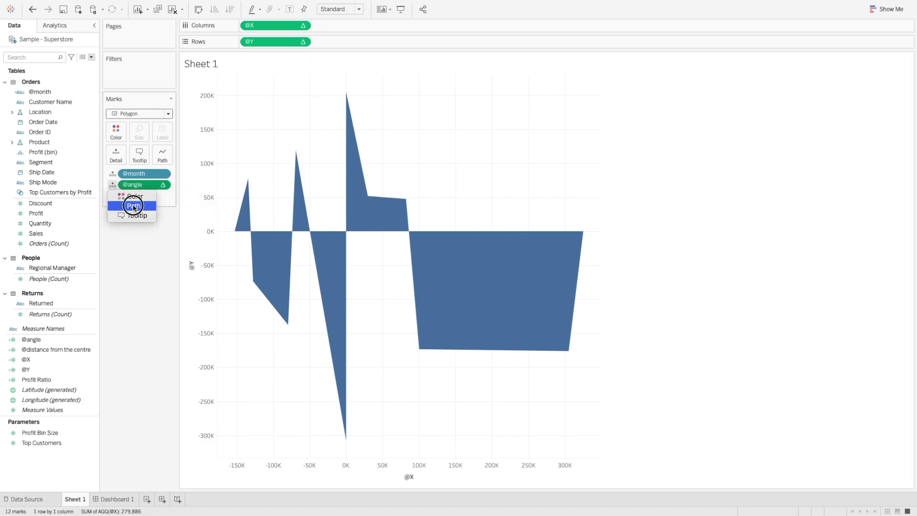
pyautogui.click(32, 9)
pyautogui.moveTo(134, 188); pyautogui.dragTo(166, 158)
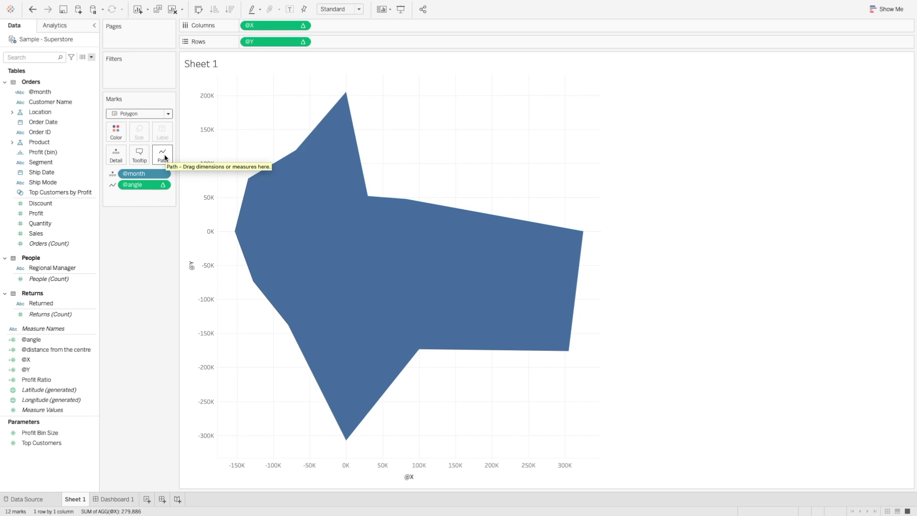
pyautogui.moveTo(297, 153)
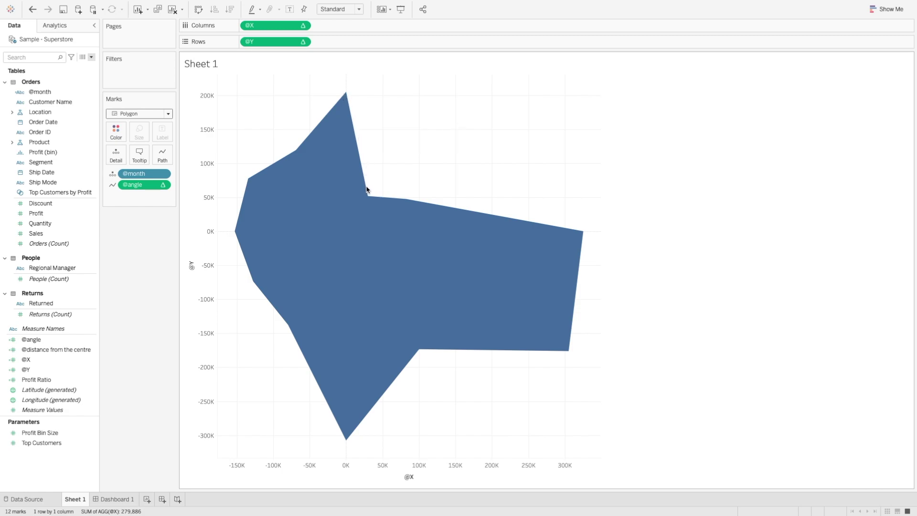
pyautogui.moveTo(408, 209)
pyautogui.moveTo(564, 237)
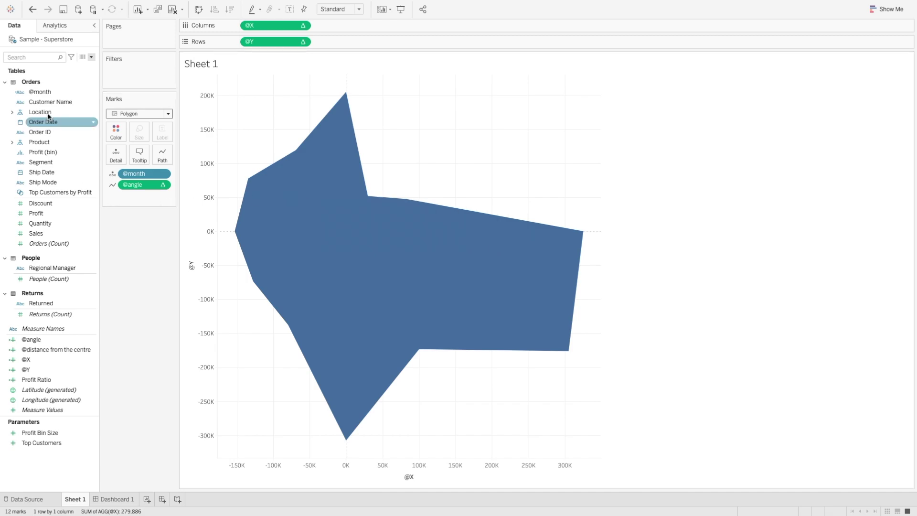
# Color the polygons by year of Order Date and reduce their opacity to about 55%
pyautogui.moveTo(50, 117); pyautogui.dragTo(115, 135)
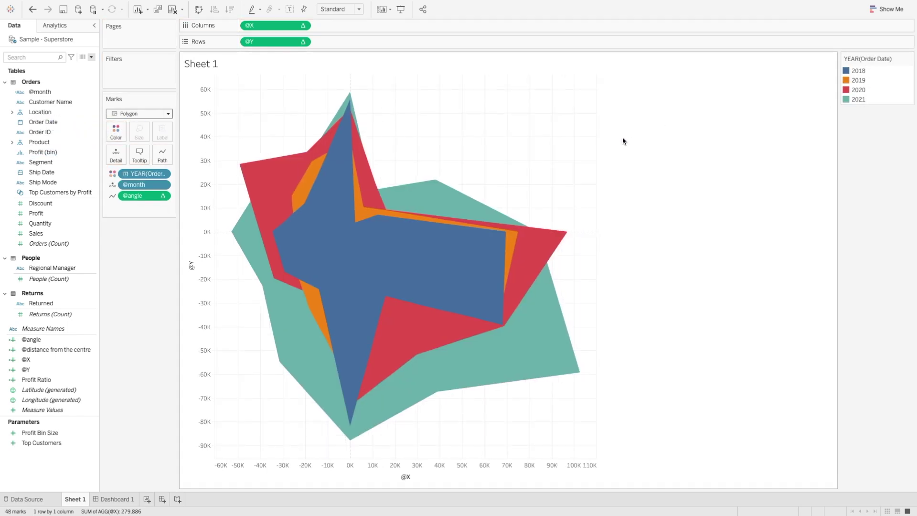
pyautogui.moveTo(367, 218)
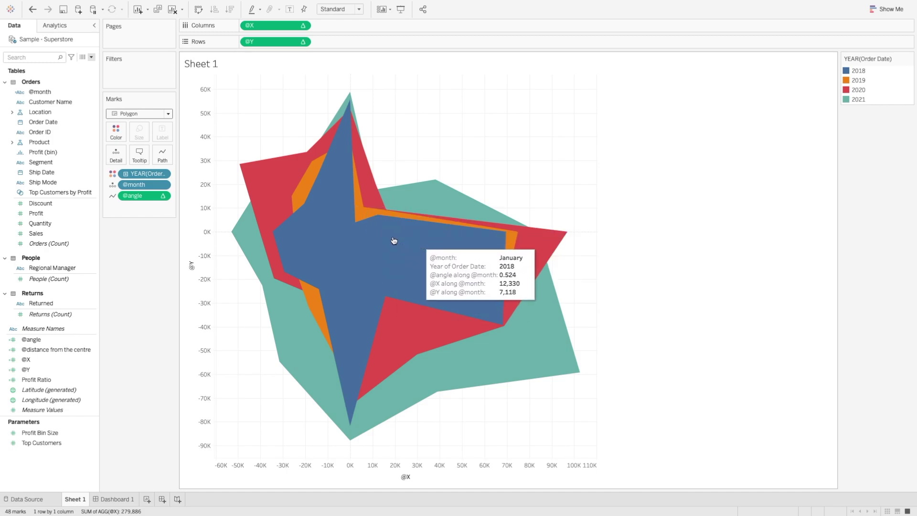
pyautogui.click(120, 137)
pyautogui.click(139, 187)
pyautogui.moveTo(139, 187); pyautogui.dragTo(142, 187)
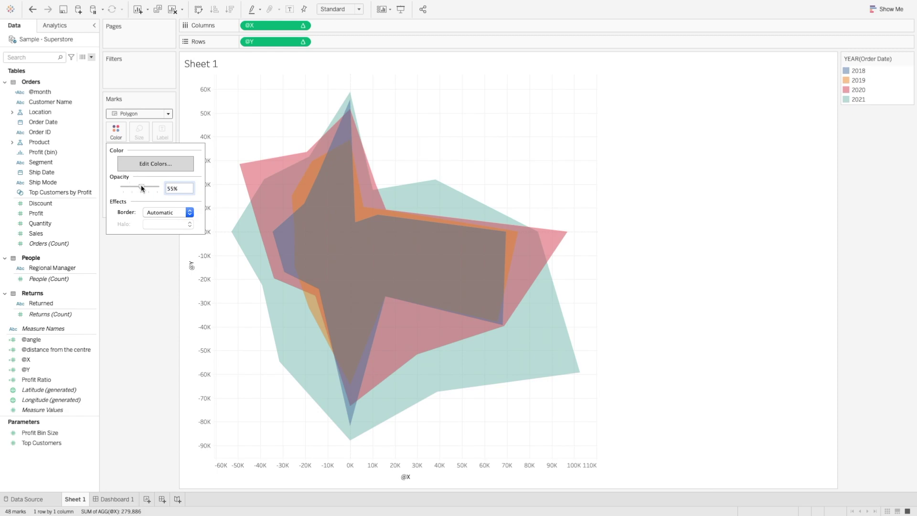
pyautogui.click(152, 285)
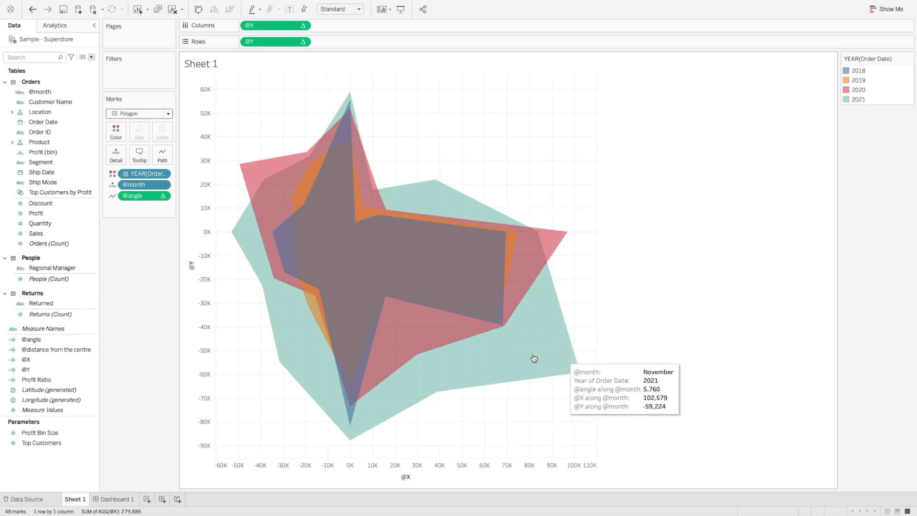
pyautogui.rightClick(67, 340)
pyautogui.click(71, 183)
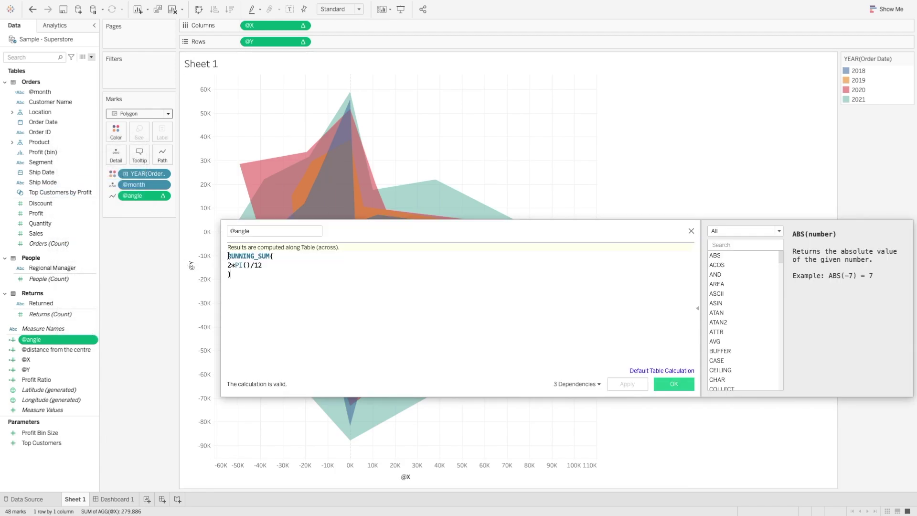
pyautogui.click(251, 276)
pyautogui.write('-')
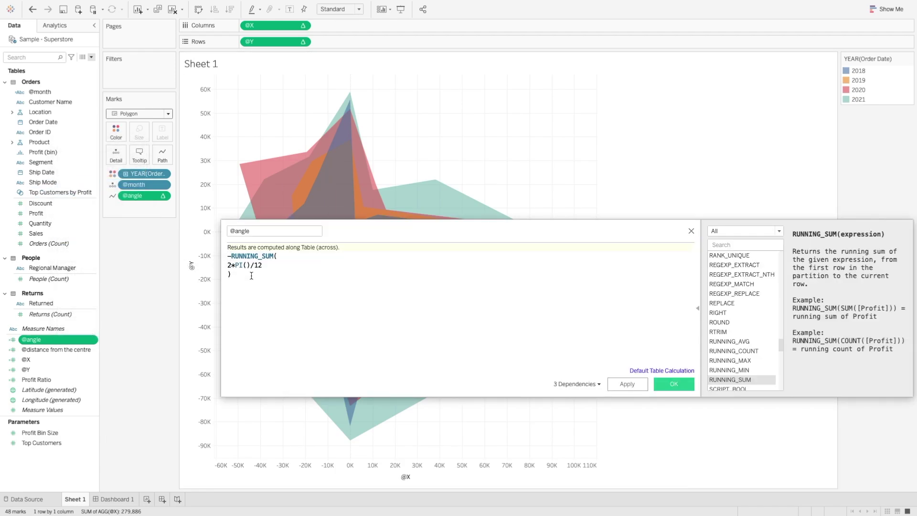
pyautogui.click(659, 382)
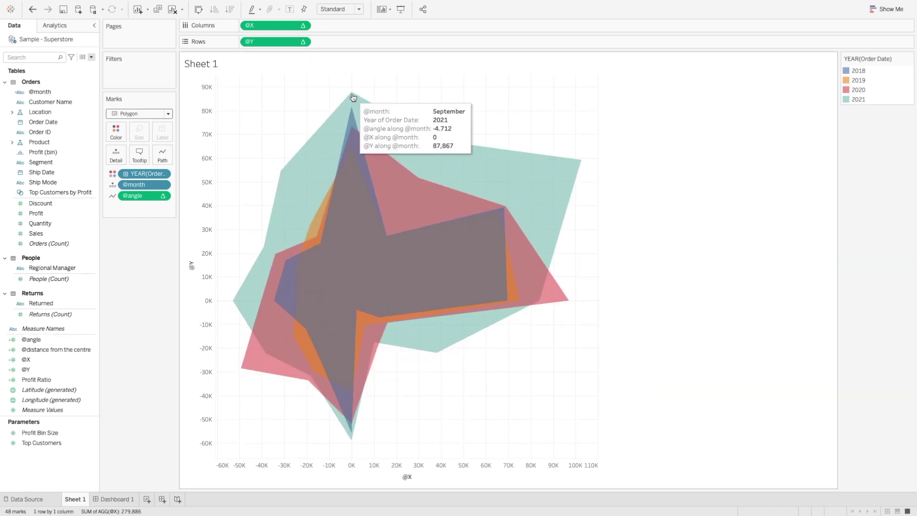
pyautogui.moveTo(423, 139)
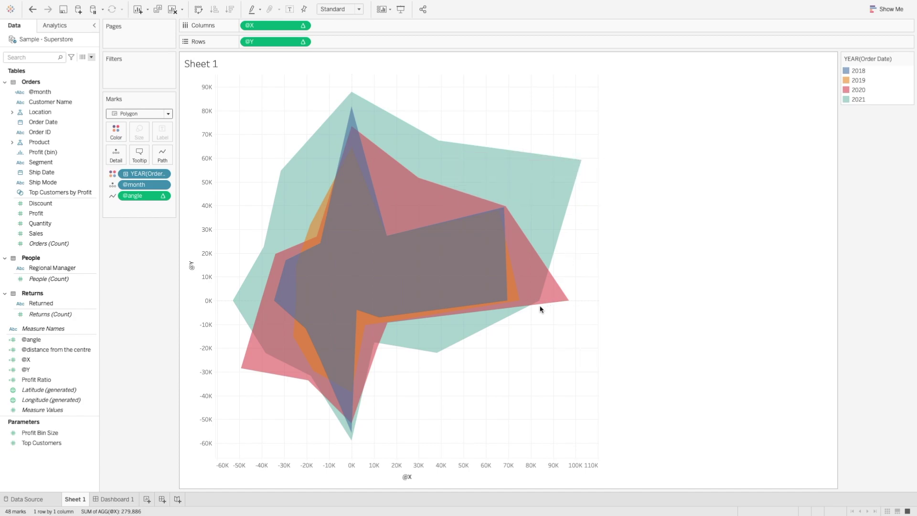
pyautogui.moveTo(462, 303)
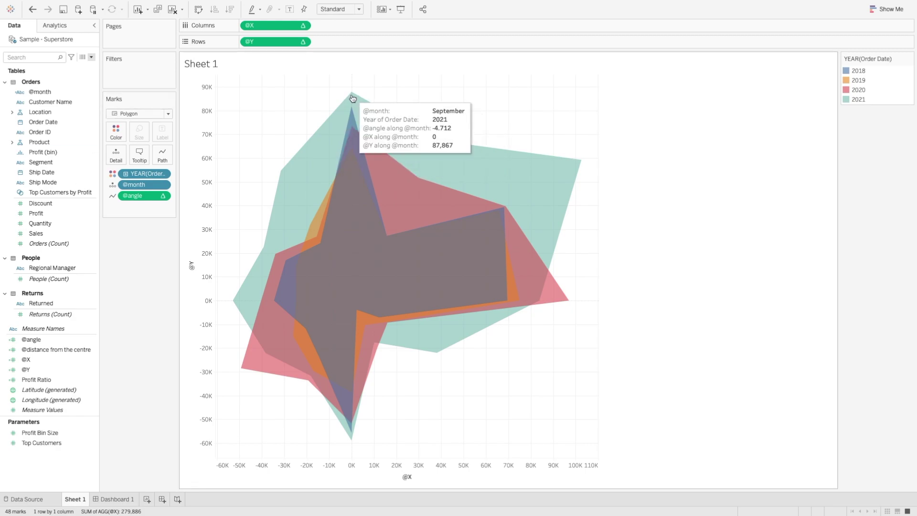
pyautogui.moveTo(530, 170)
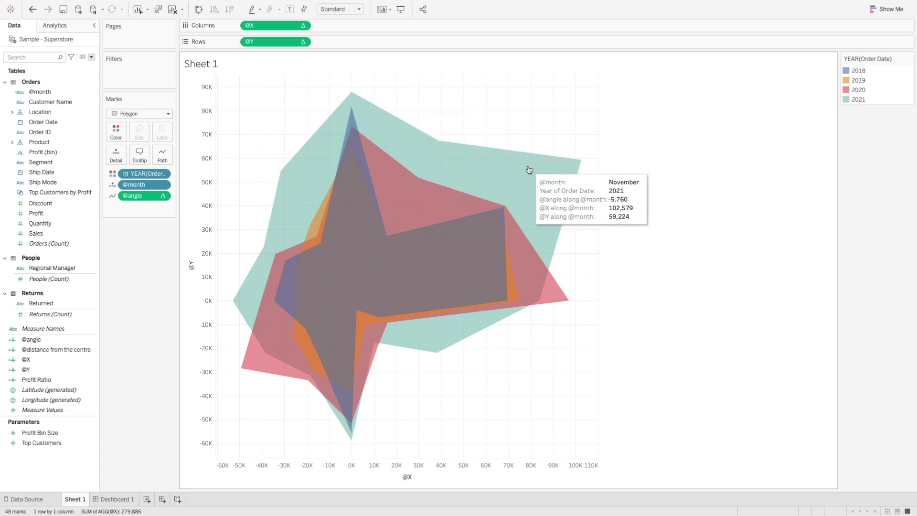
pyautogui.rightClick(41, 339)
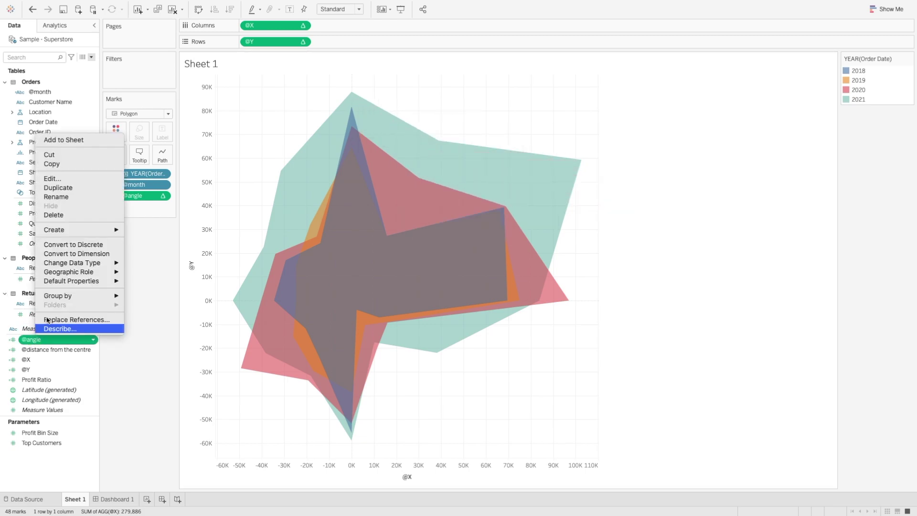
pyautogui.click(57, 178)
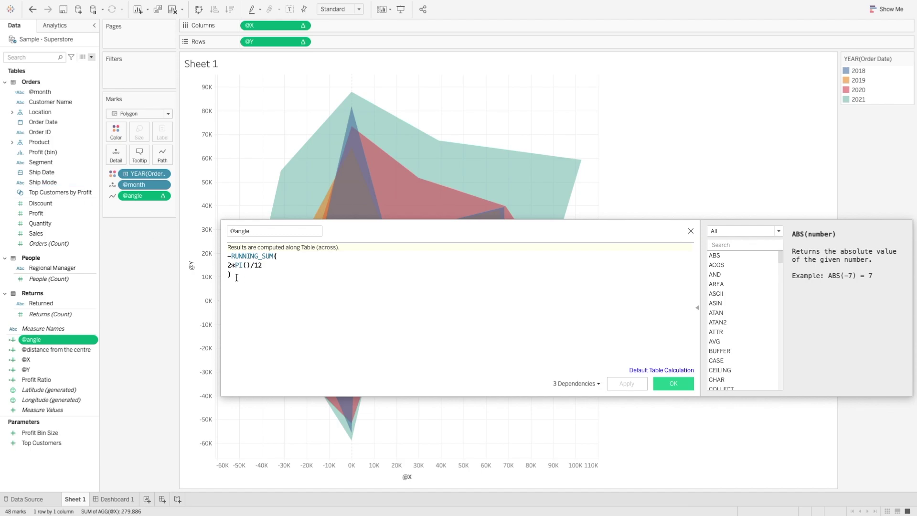
pyautogui.press('Return')
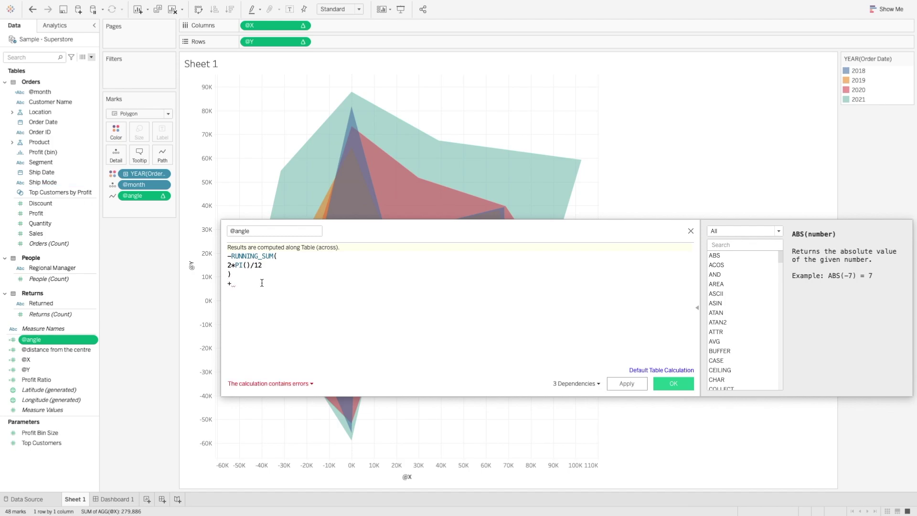
pyautogui.write('pi')
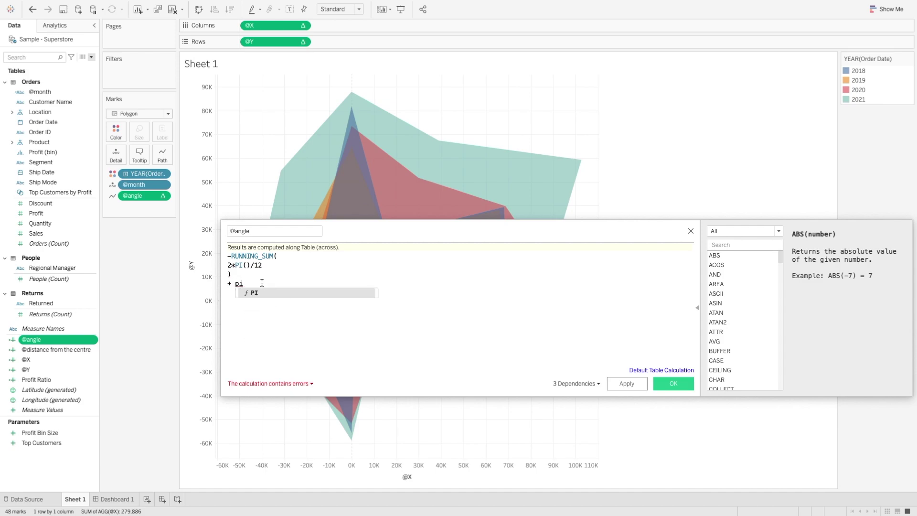
pyautogui.press('Return')
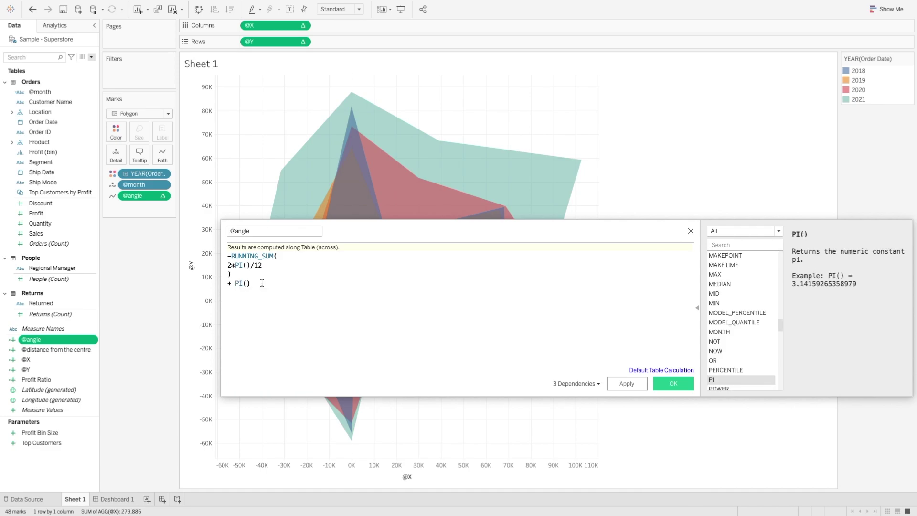
pyautogui.write('/2')
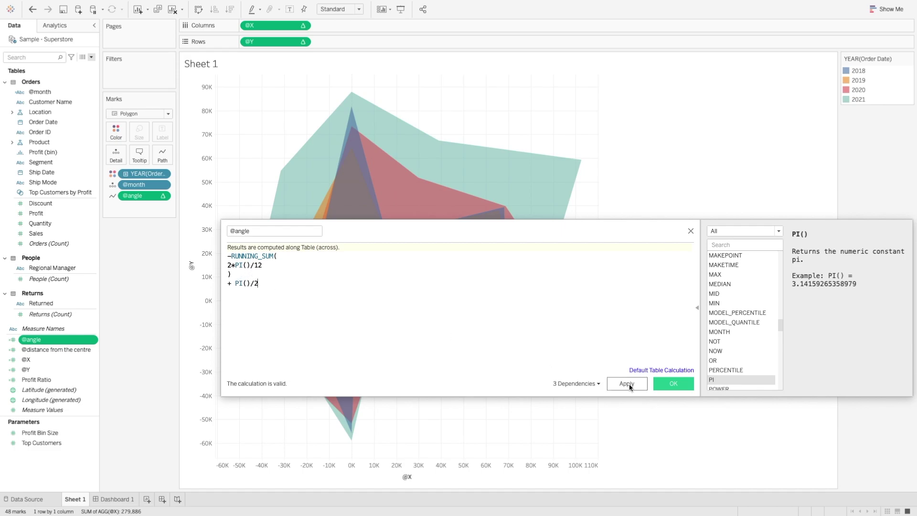
pyautogui.click(671, 384)
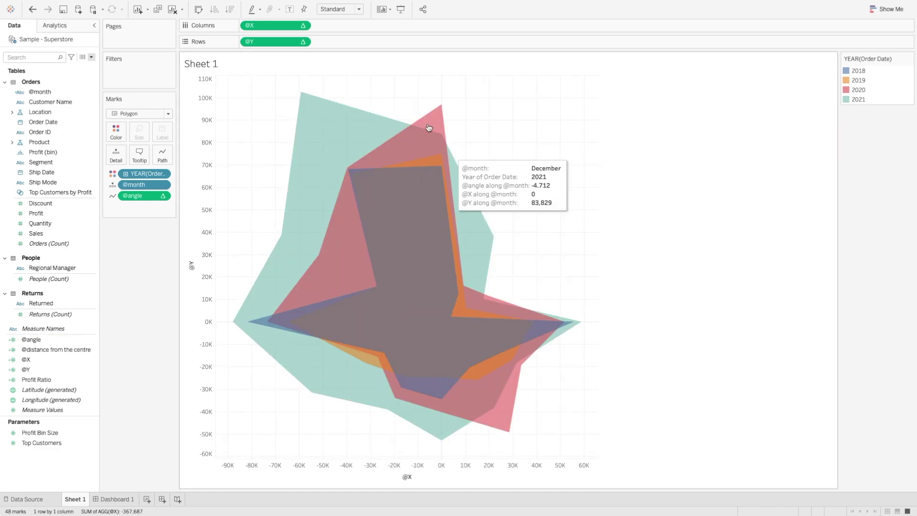
pyautogui.moveTo(438, 111)
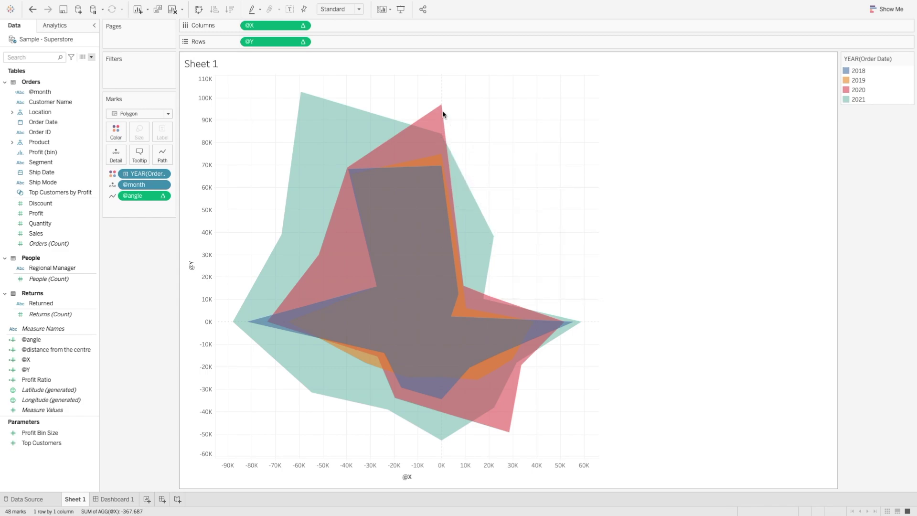
pyautogui.moveTo(470, 369)
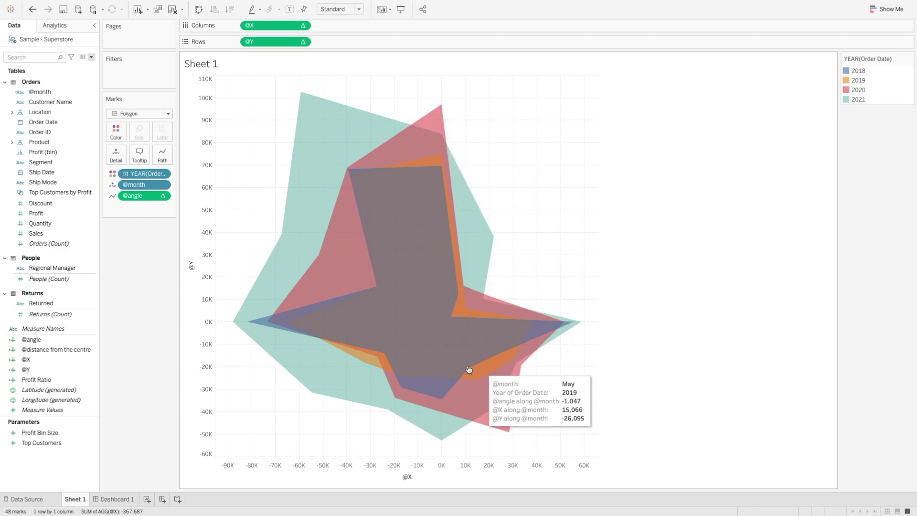
pyautogui.moveTo(477, 349)
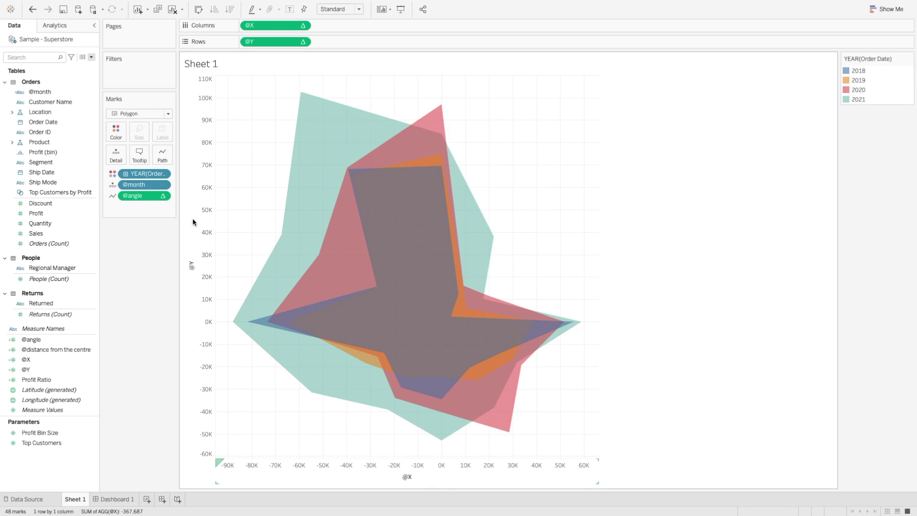
# Fix the @Y axis range from -120k to 120k
pyautogui.rightClick(199, 133)
pyautogui.click(208, 138)
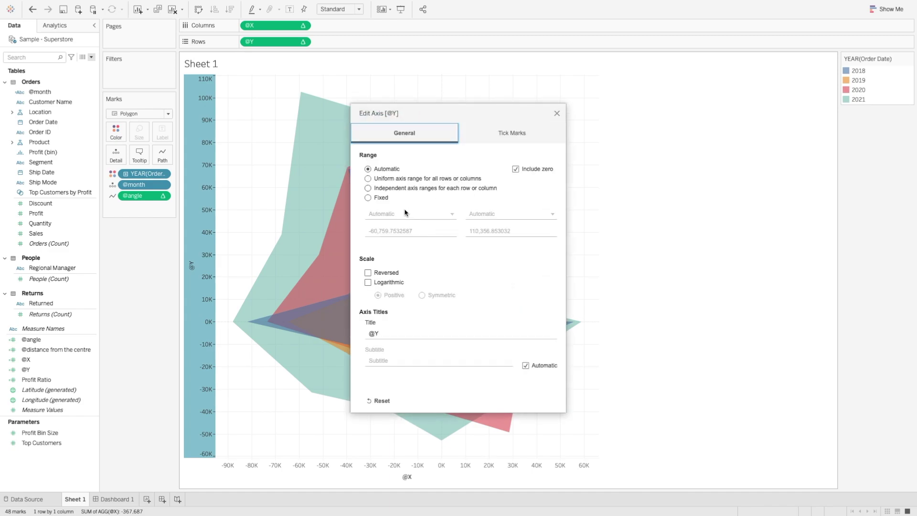
pyautogui.click(373, 197)
pyautogui.click(400, 231)
pyautogui.click(366, 231)
pyautogui.moveTo(424, 231); pyautogui.dragTo(328, 232)
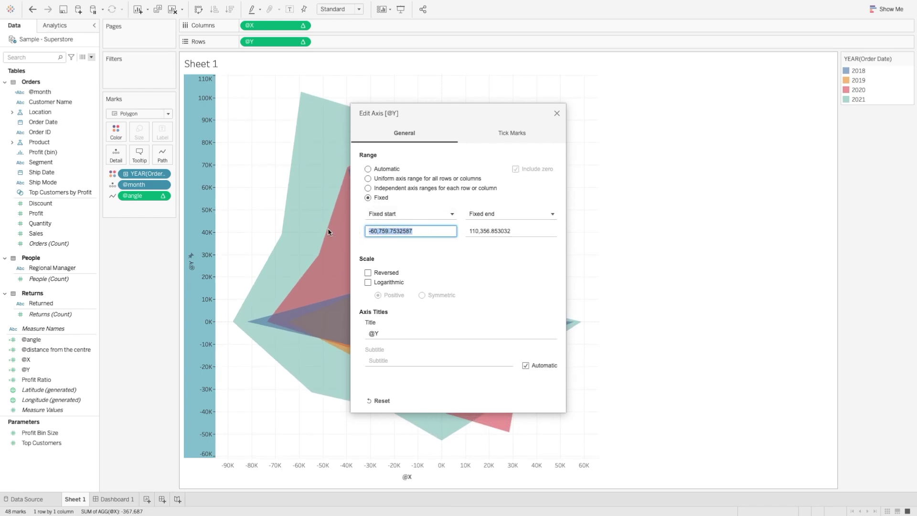
pyautogui.write('-120k')
pyautogui.click(518, 231)
pyautogui.write('120k')
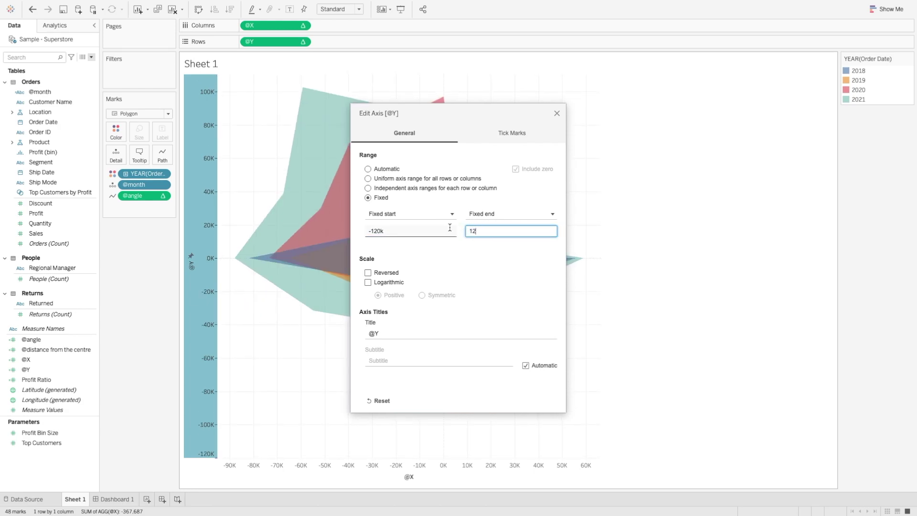
pyautogui.click(490, 260)
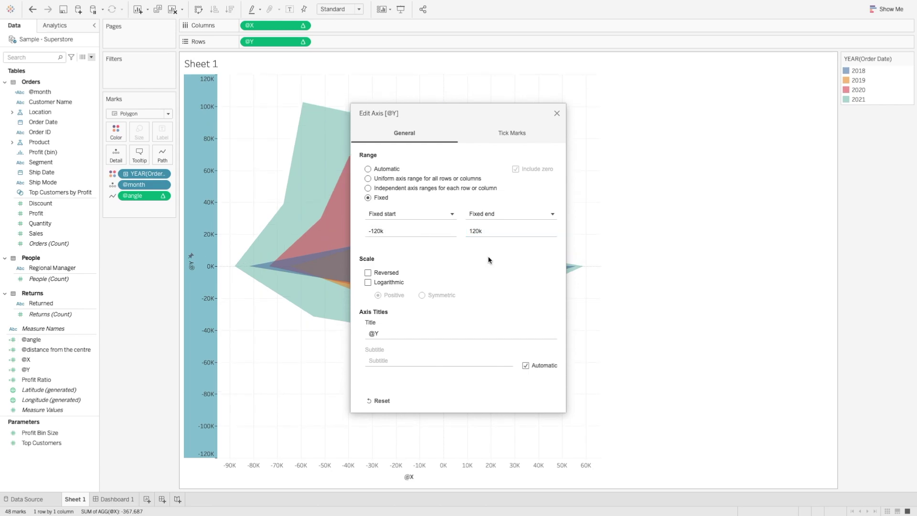
pyautogui.click(556, 113)
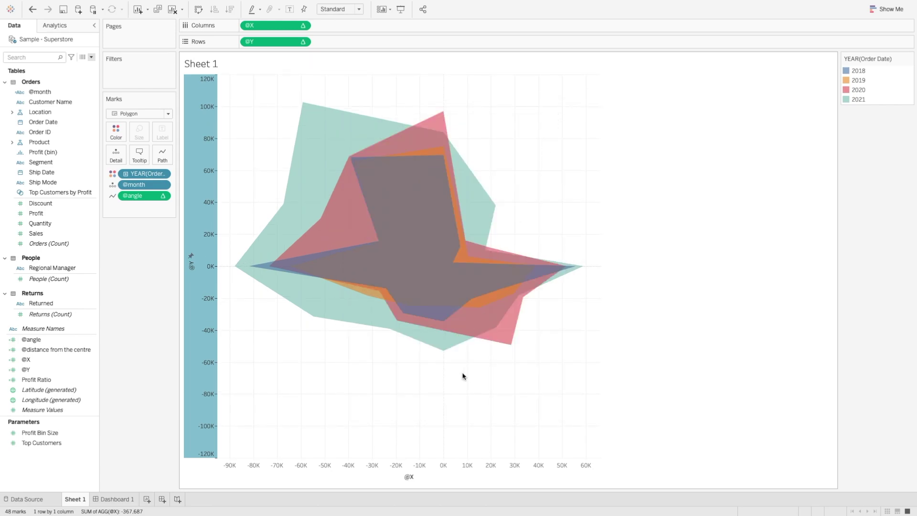
# Fix the @X axis range from -120k to 120k
pyautogui.rightClick(448, 478)
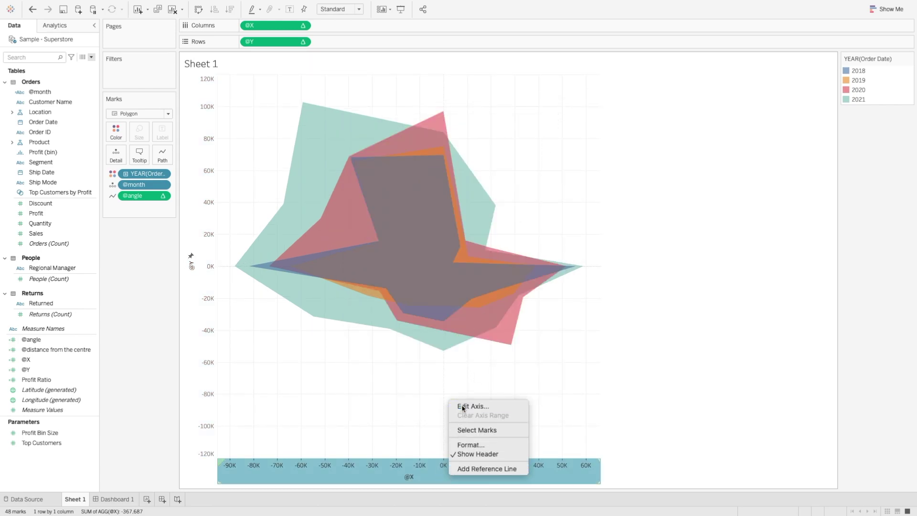
pyautogui.click(462, 406)
pyautogui.click(371, 197)
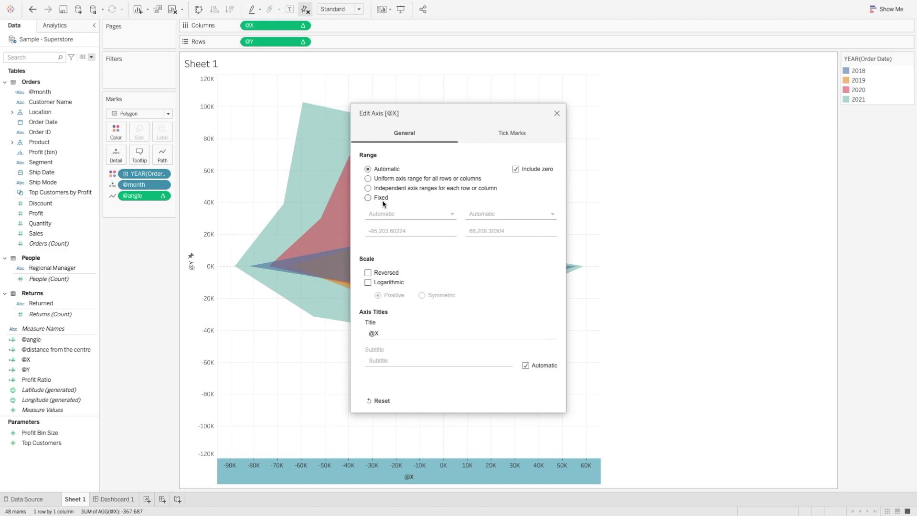
pyautogui.click(416, 232)
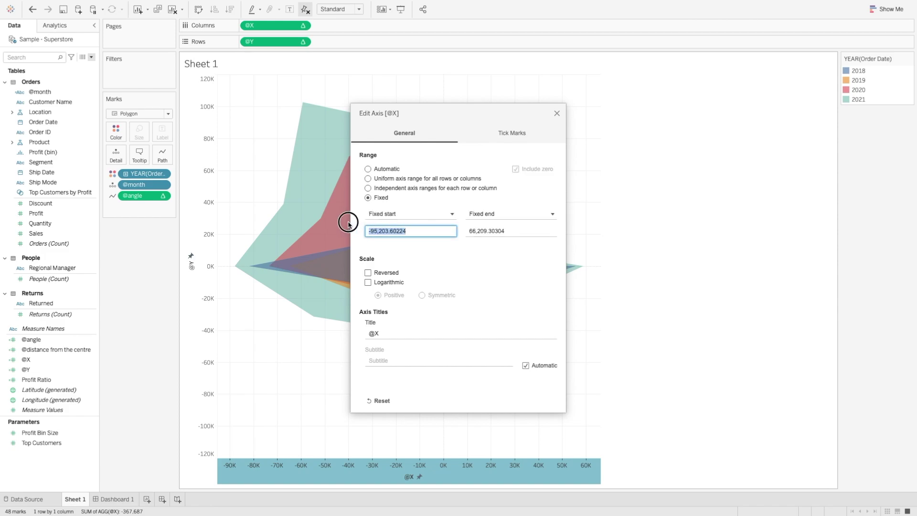
pyautogui.write('-120k')
pyautogui.press('Tab')
pyautogui.write('120k')
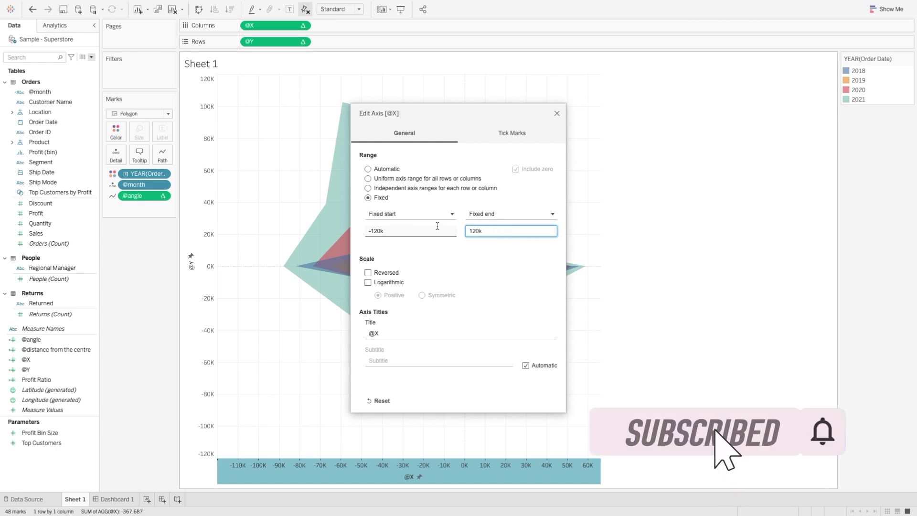
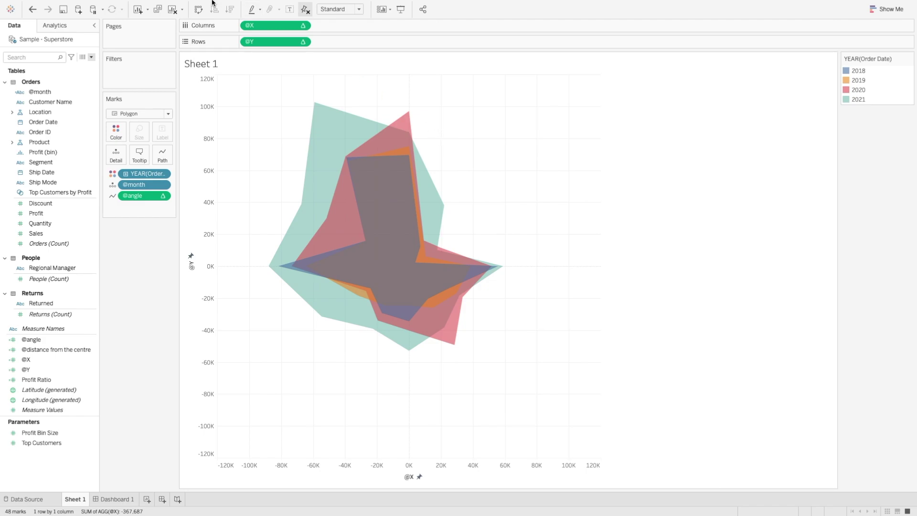
# Add a background image for the Sample - Superstore data source, using Radar background.png from the Downloads folder
pyautogui.moveTo(214, 3)
pyautogui.click(254, 5)
pyautogui.moveTo(271, 28)
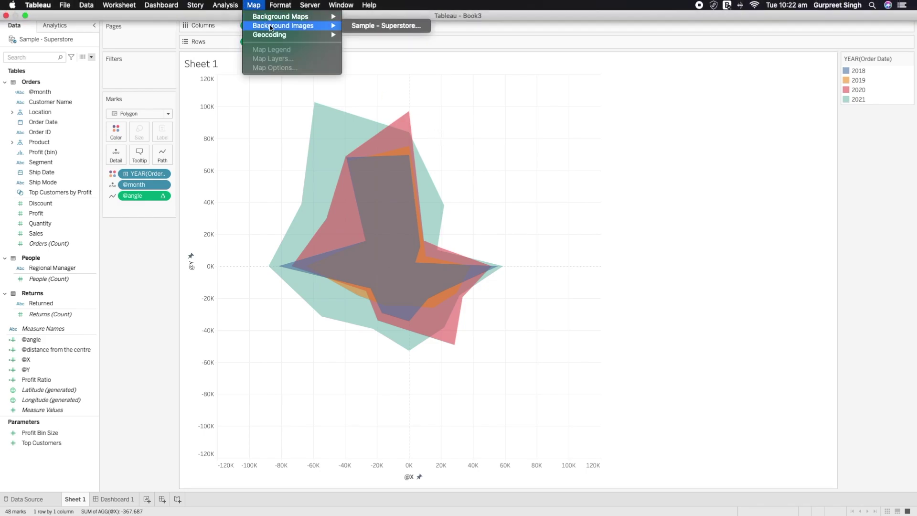
pyautogui.click(360, 28)
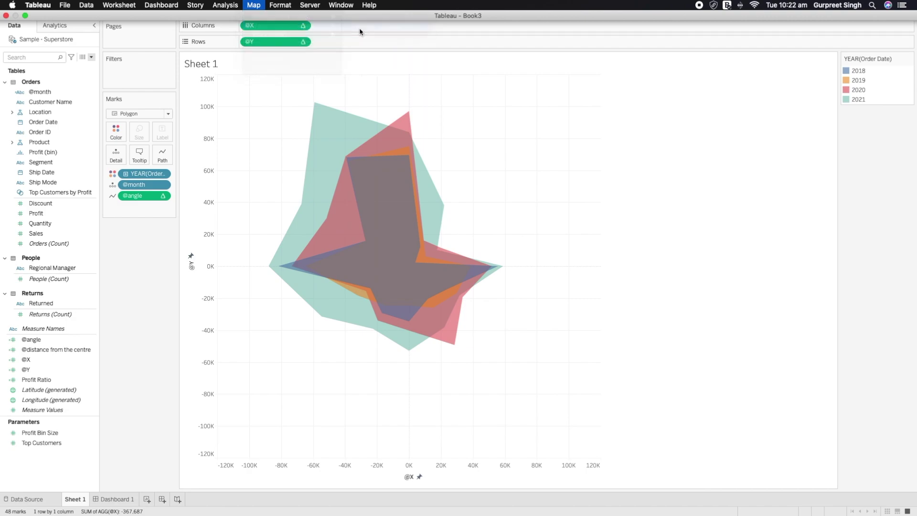
pyautogui.click(390, 282)
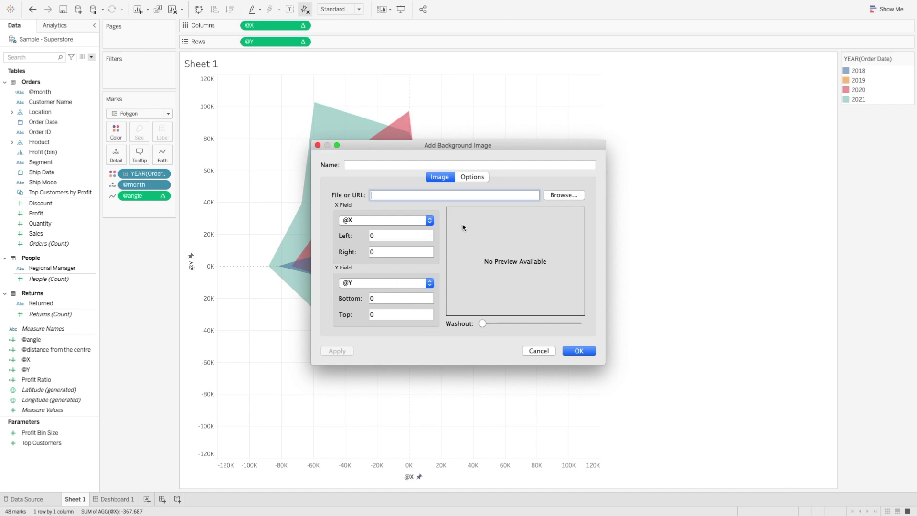
pyautogui.click(554, 195)
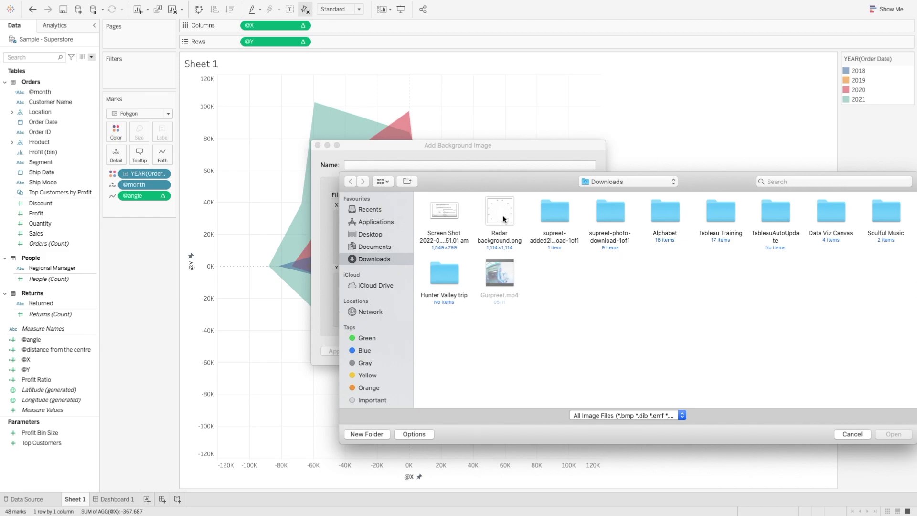
pyautogui.doubleClick(504, 219)
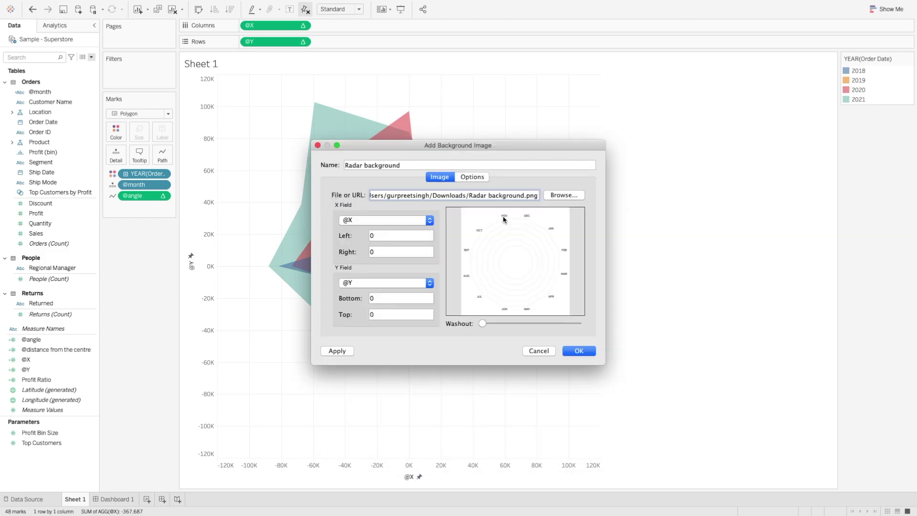
# Set the background image's extents to -120,000 and 120,000 for both @X and @Y, and apply it to the sheet
pyautogui.click(374, 236)
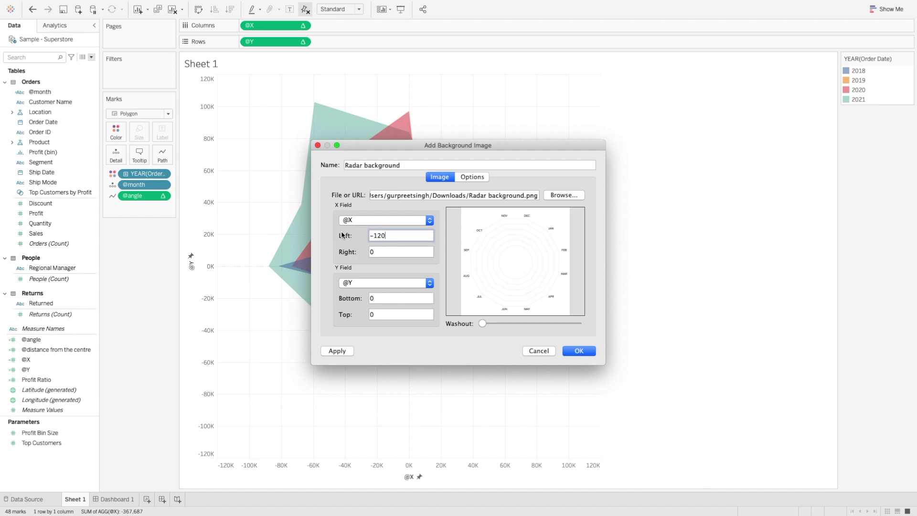
pyautogui.click(383, 252)
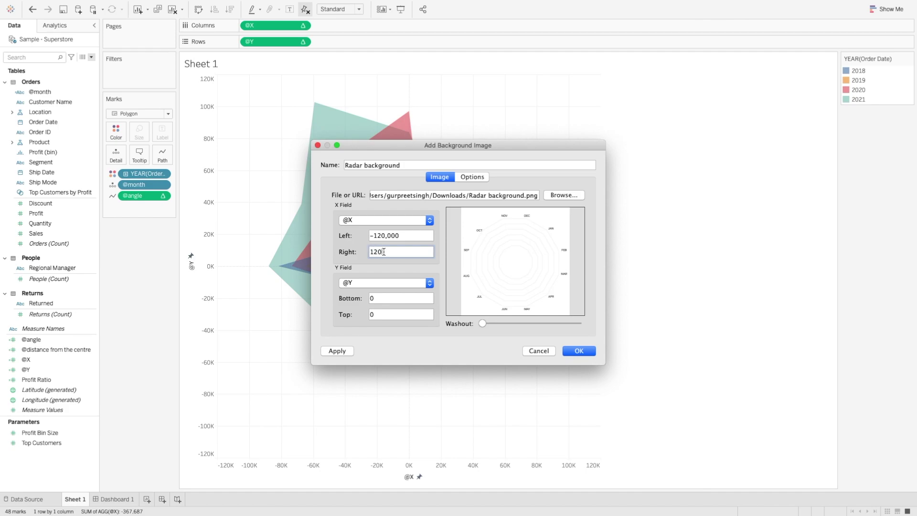
pyautogui.write('K')
pyautogui.click(389, 297)
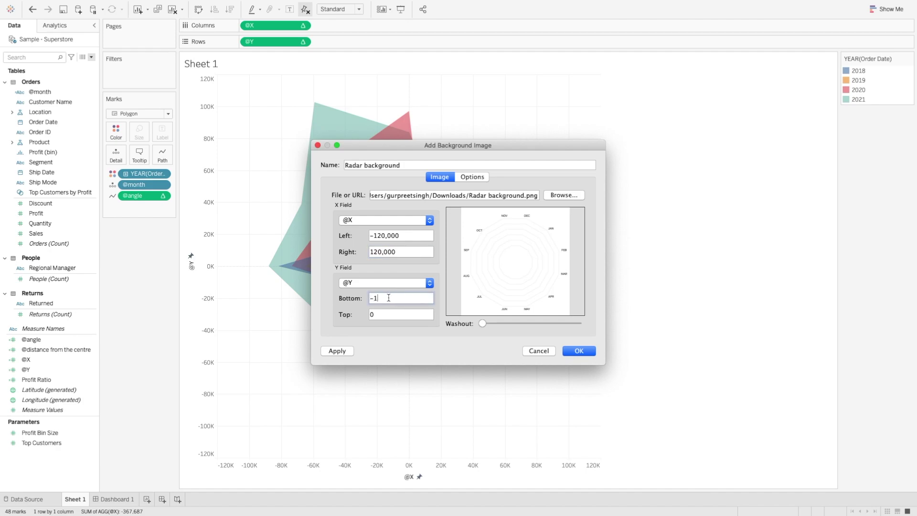
pyautogui.click(389, 312)
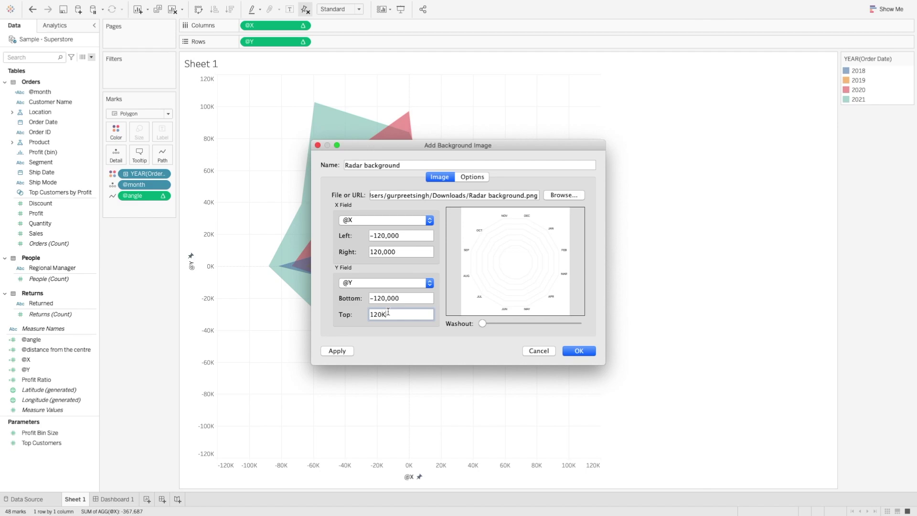
pyautogui.click(343, 352)
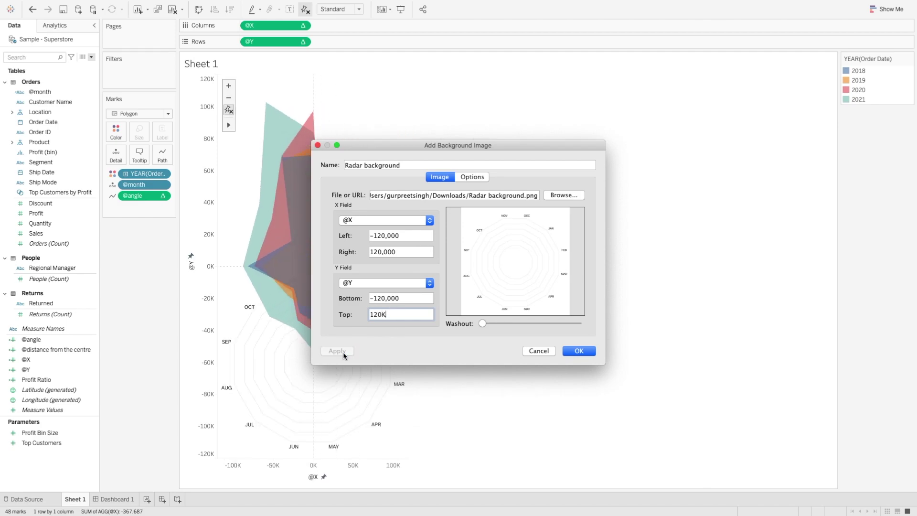
pyautogui.moveTo(453, 146); pyautogui.dragTo(630, 106)
pyautogui.click(759, 311)
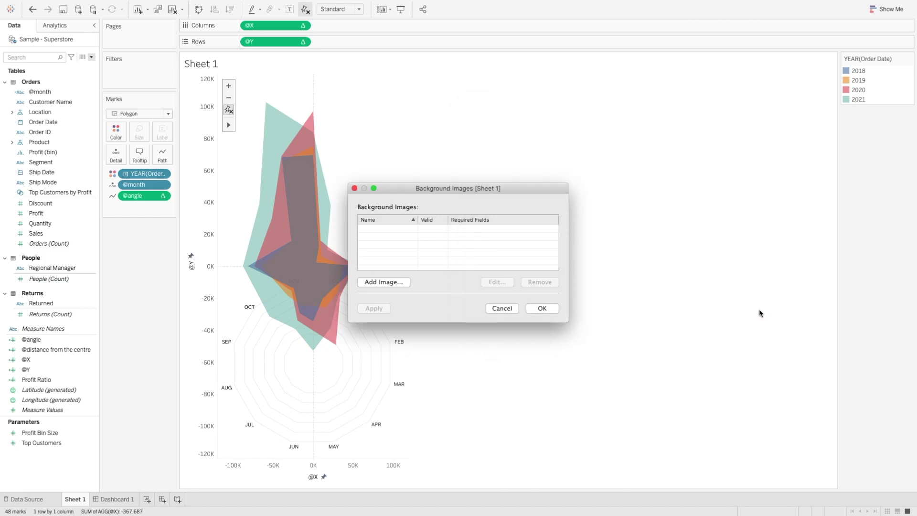
pyautogui.moveTo(438, 189); pyautogui.dragTo(593, 149)
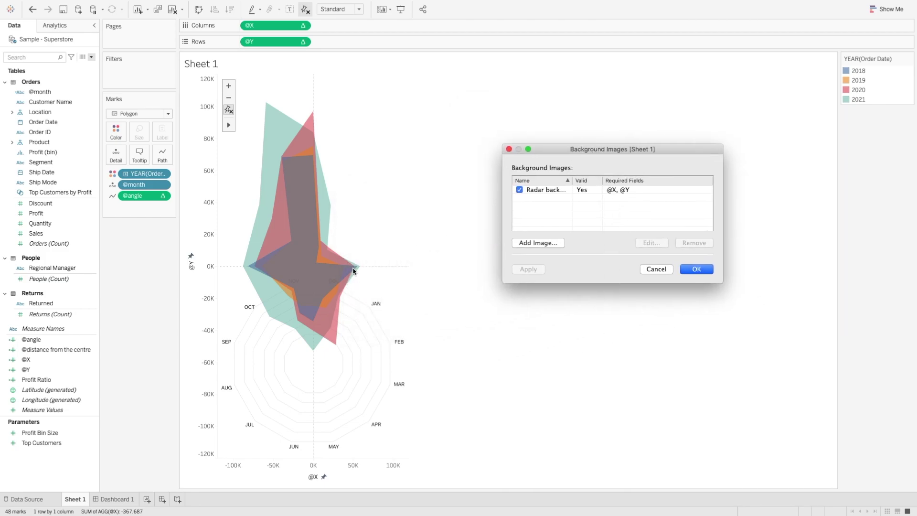
pyautogui.click(710, 270)
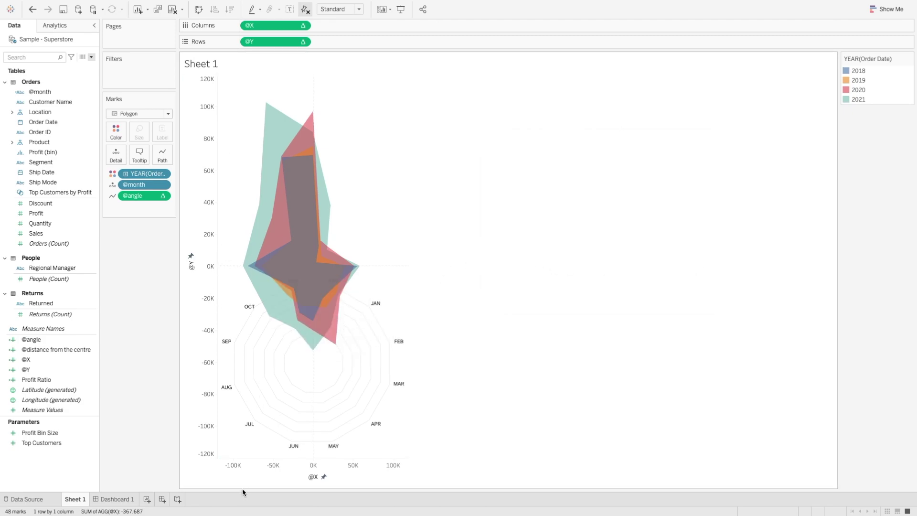
# Check the range settings of the @X axis
pyautogui.rightClick(368, 476)
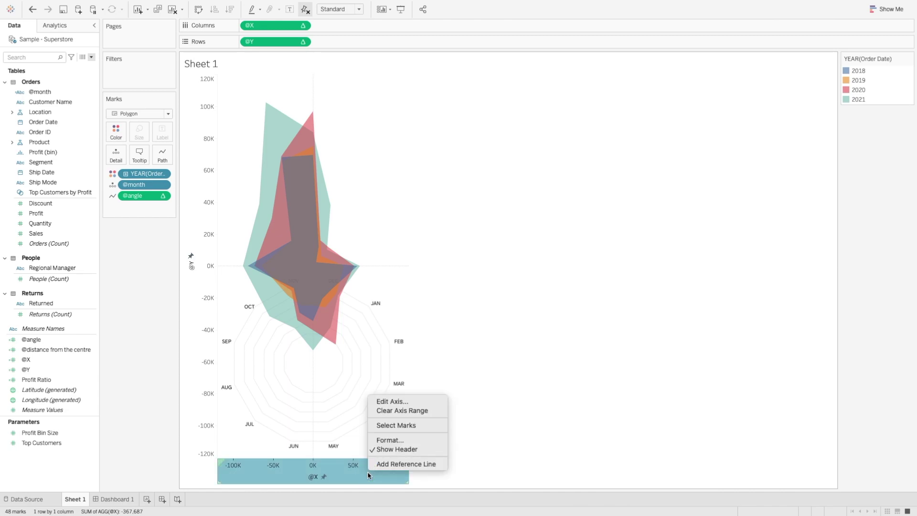
pyautogui.click(392, 402)
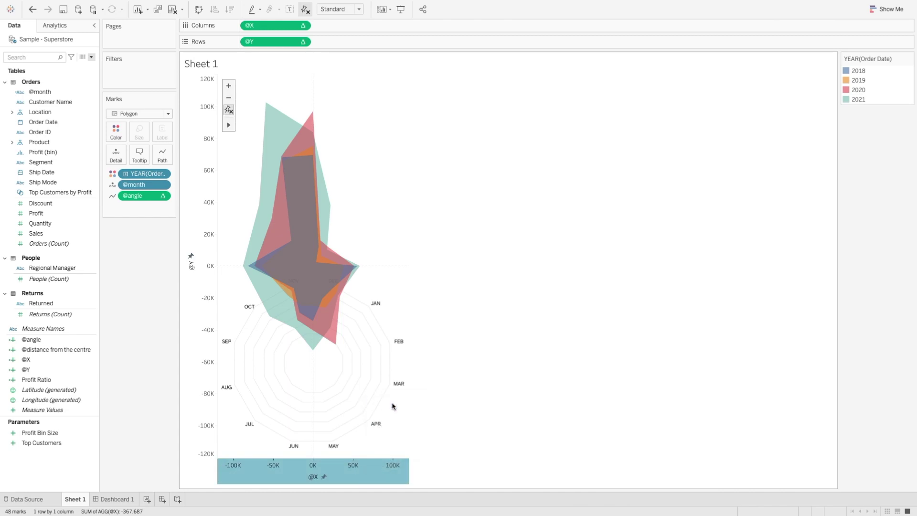
pyautogui.doubleClick(362, 467)
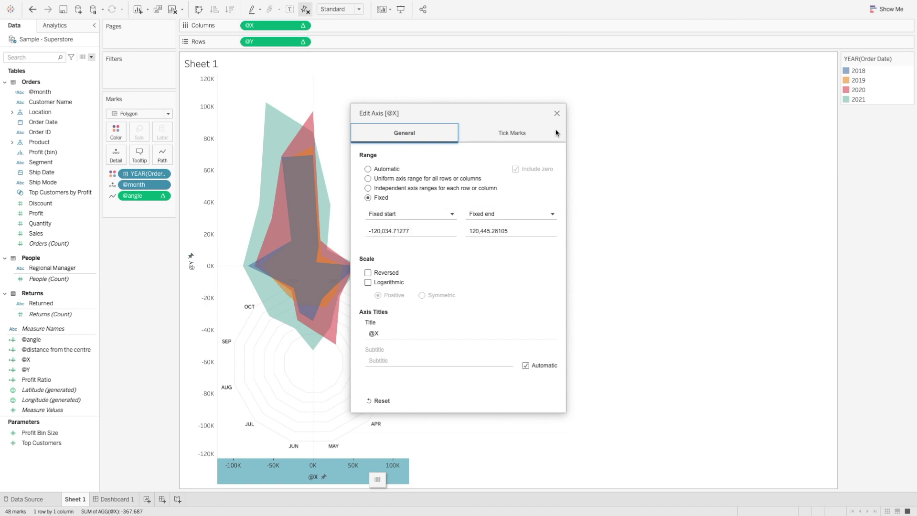
pyautogui.click(557, 113)
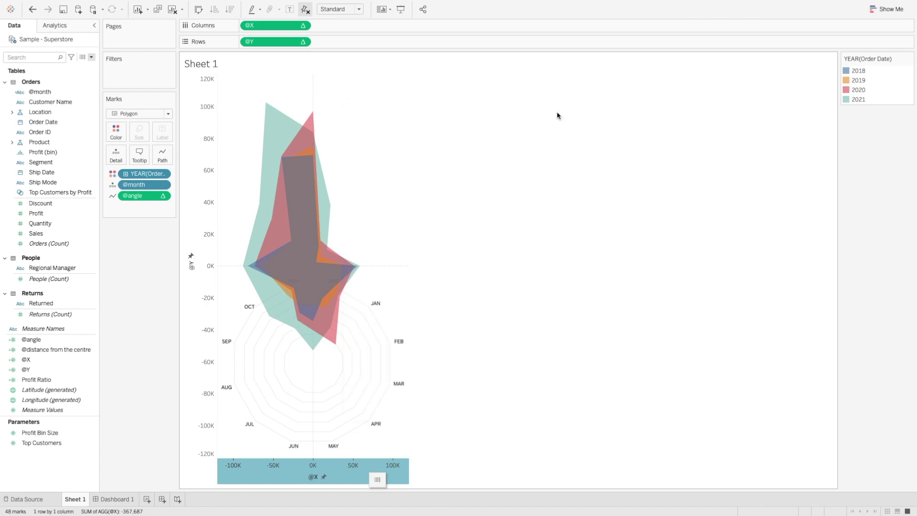
# Correct the Radar background image for Sample - Superstore by setting the top extent of @Y to 120K
pyautogui.click(253, 5)
pyautogui.moveTo(311, 26)
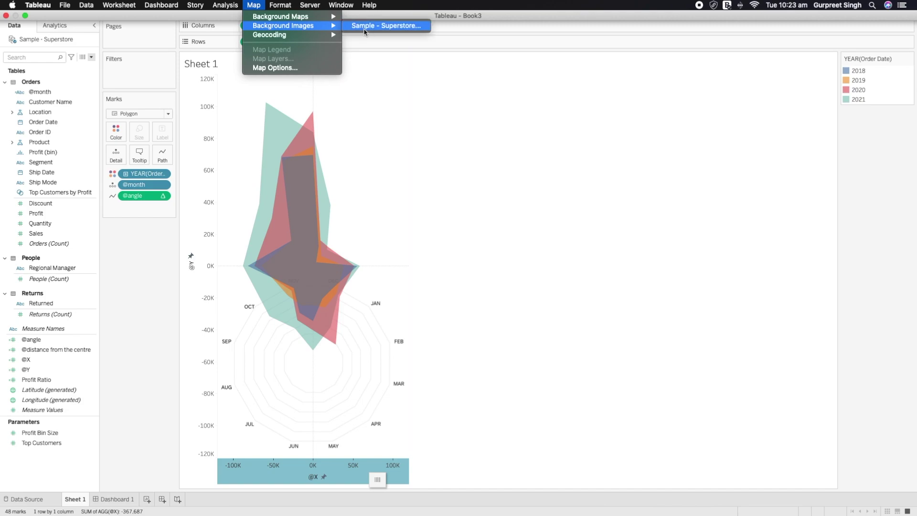
pyautogui.click(365, 27)
pyautogui.doubleClick(390, 228)
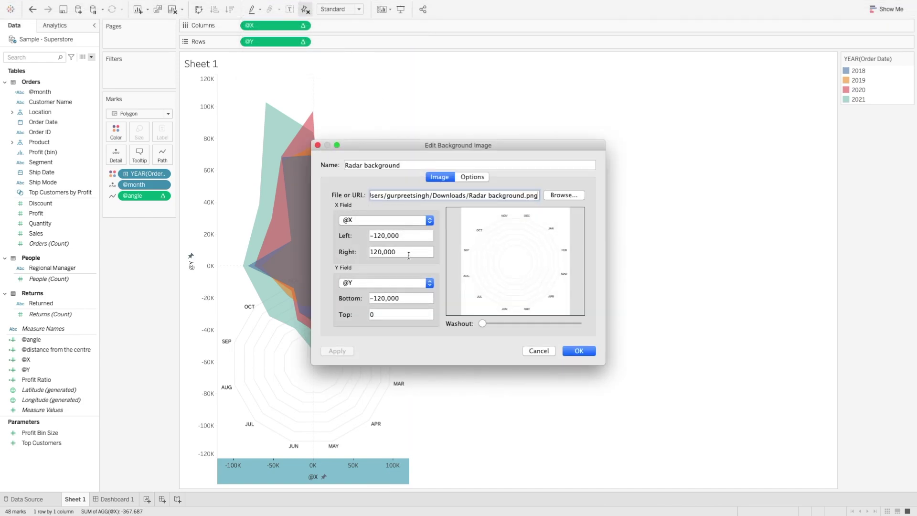
pyautogui.doubleClick(379, 314)
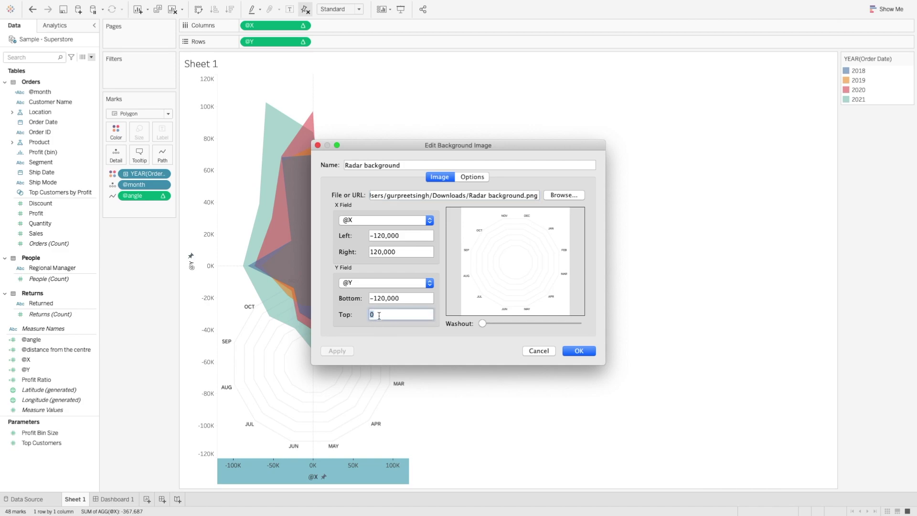
pyautogui.write('120K')
pyautogui.press('Return')
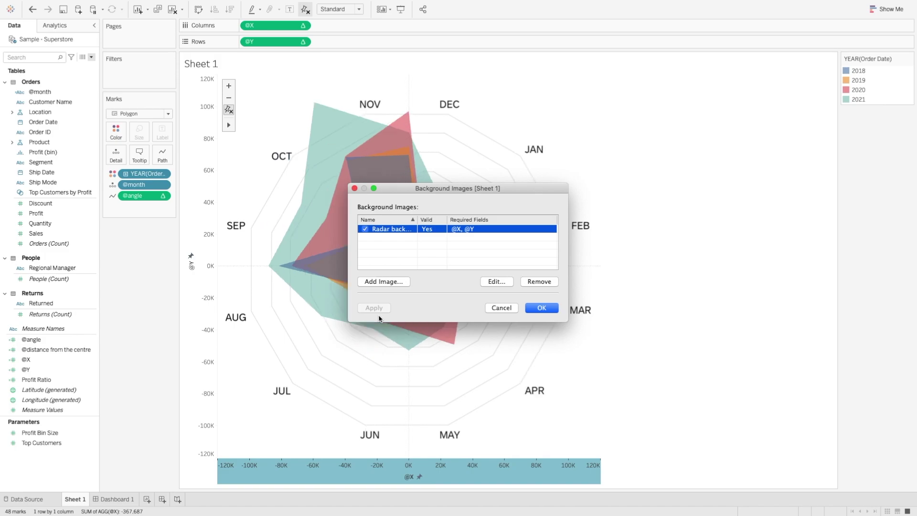
pyautogui.click(538, 310)
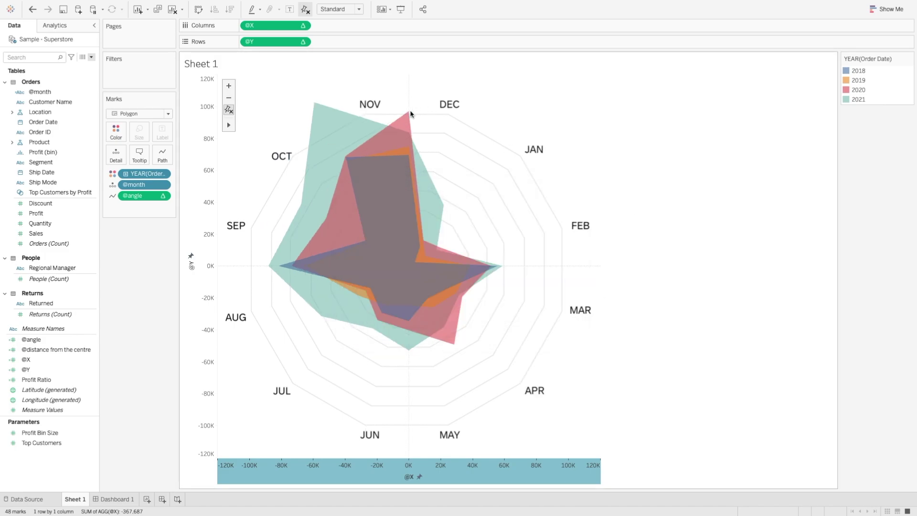
pyautogui.moveTo(409, 118)
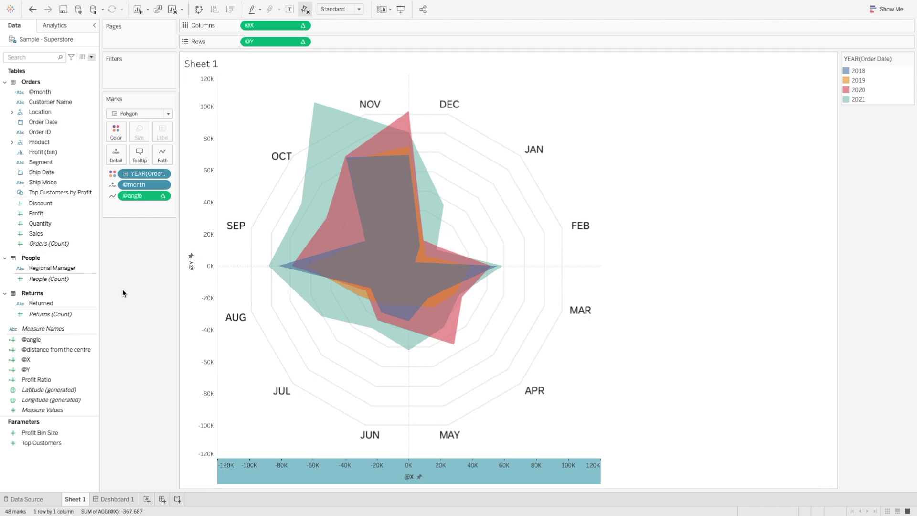
pyautogui.moveTo(340, 213)
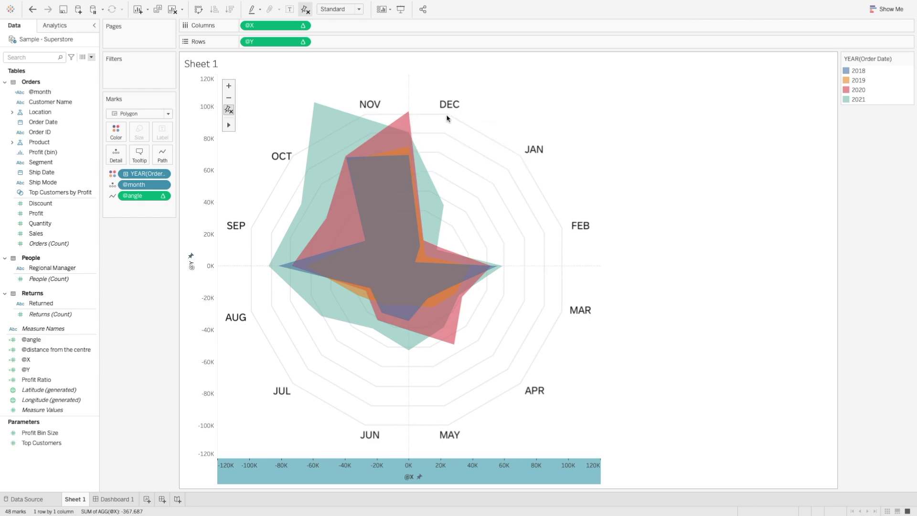
pyautogui.rightClick(33, 340)
pyautogui.click(63, 182)
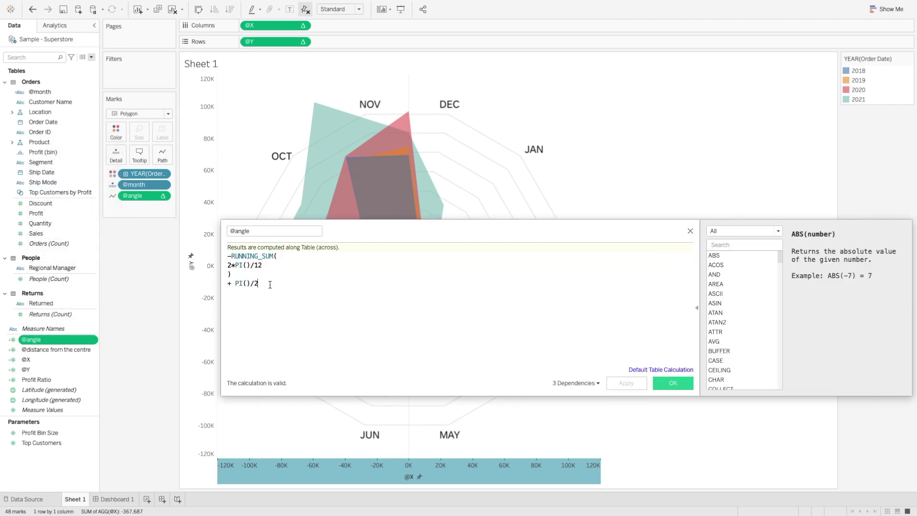
pyautogui.press('BackSpace')
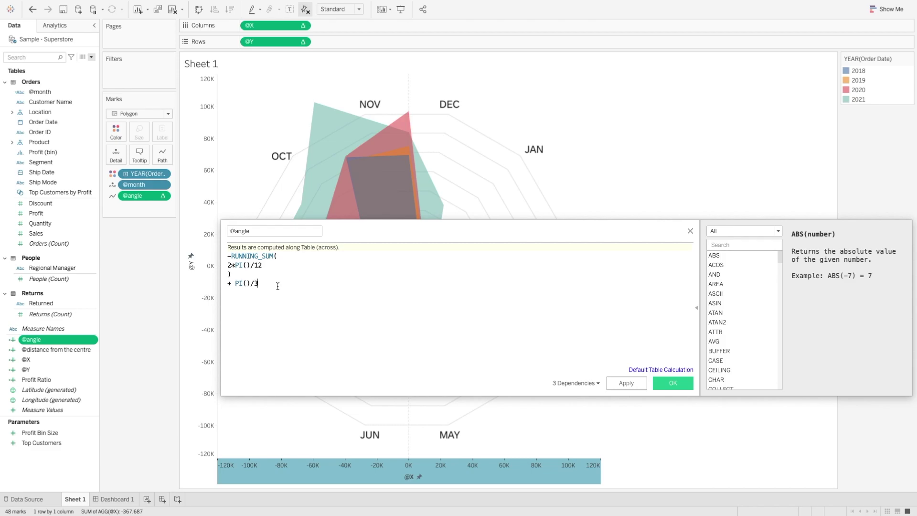
pyautogui.click(635, 382)
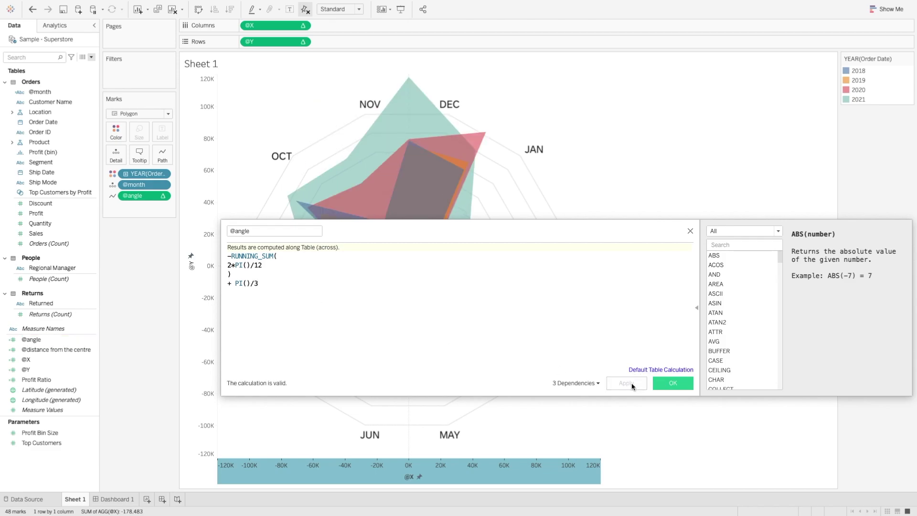
pyautogui.moveTo(486, 135)
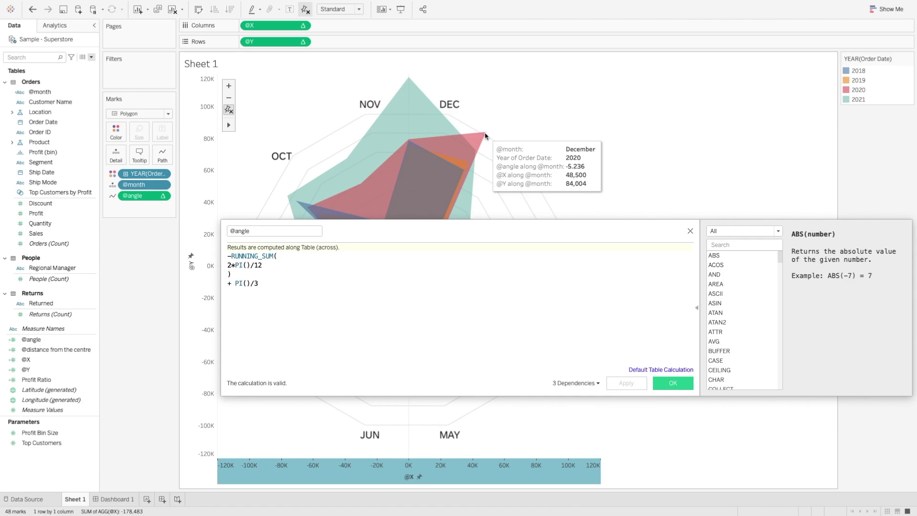
pyautogui.click(261, 283)
pyautogui.press('BackSpace')
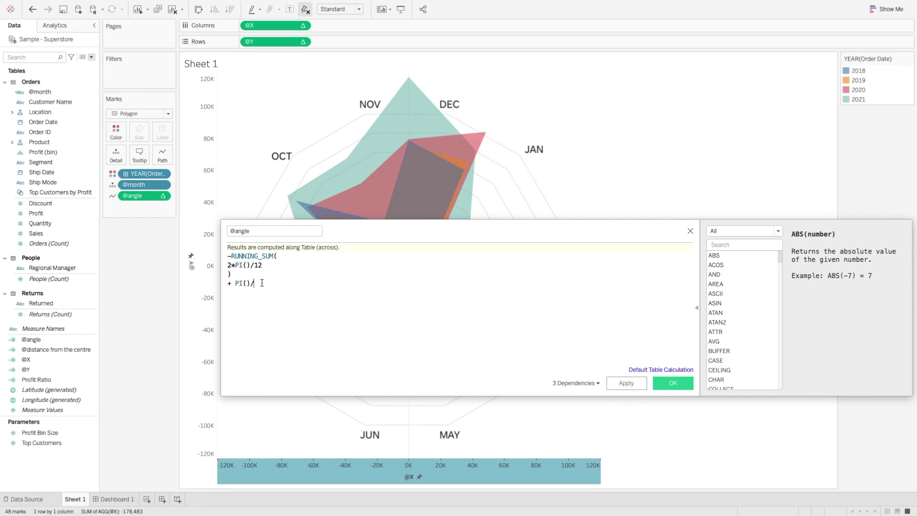
pyautogui.click(615, 383)
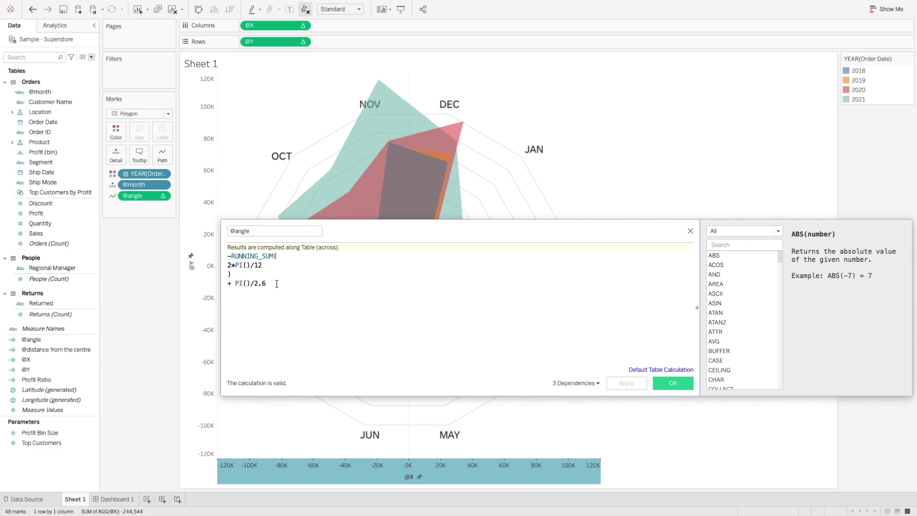
pyautogui.press('BackSpace')
pyautogui.write('4')
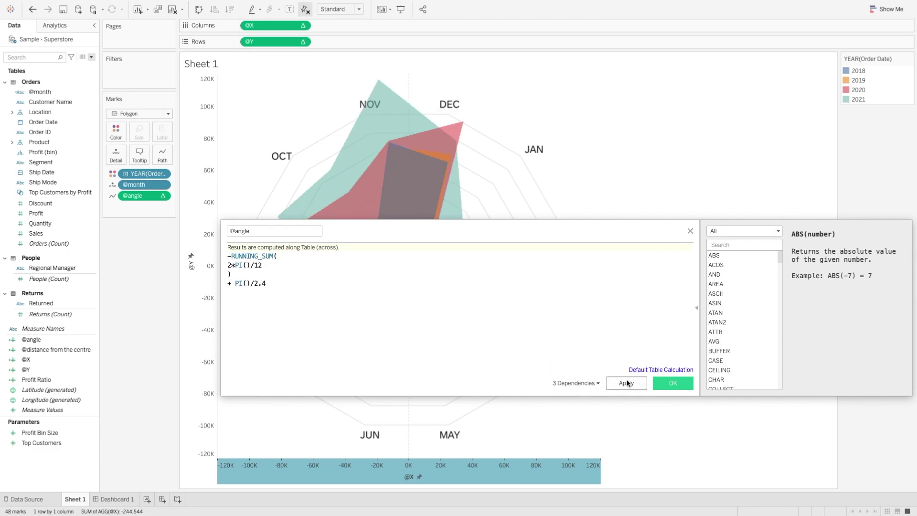
pyautogui.click(626, 382)
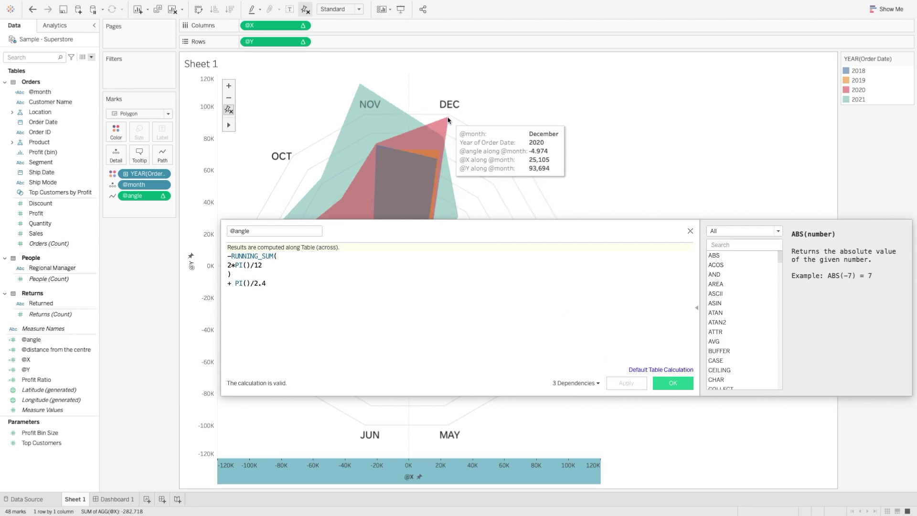
pyautogui.click(671, 383)
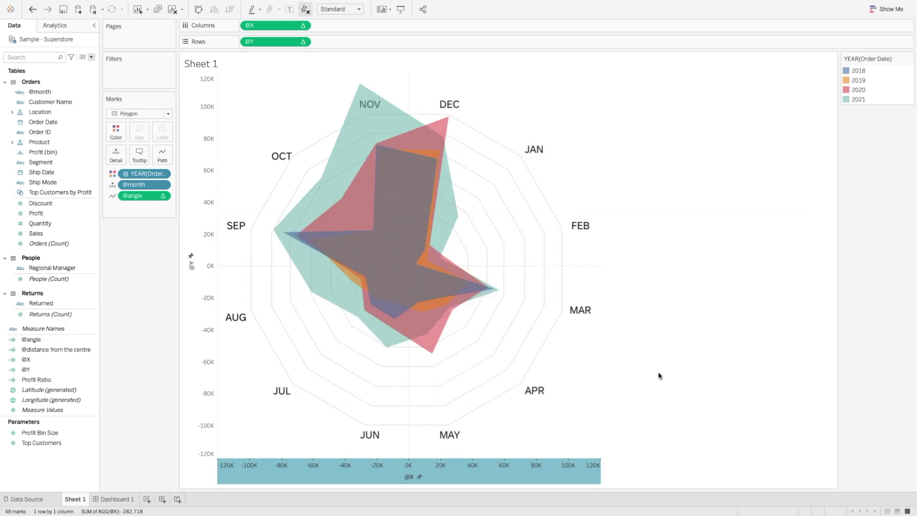
# Show a filter for YEAR(Order Date) and display it as a Multiple Values (dropdown)
pyautogui.moveTo(449, 121)
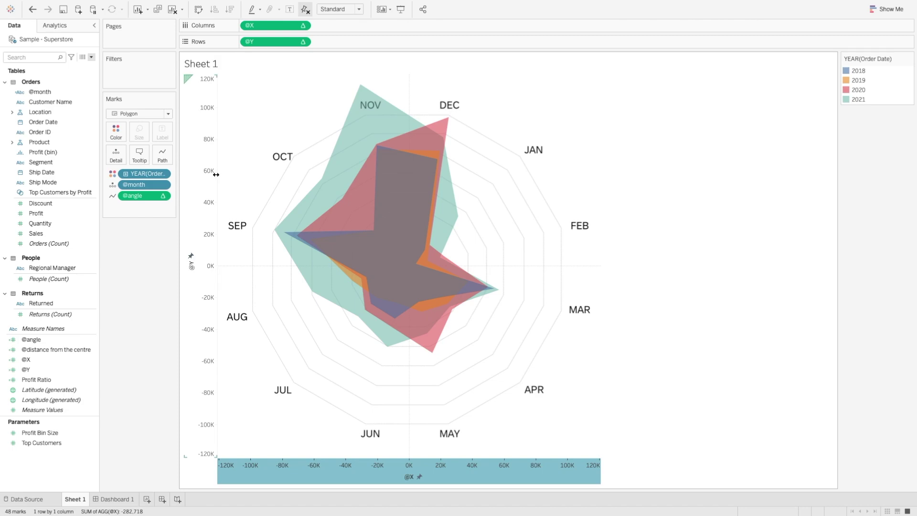
pyautogui.click(163, 175)
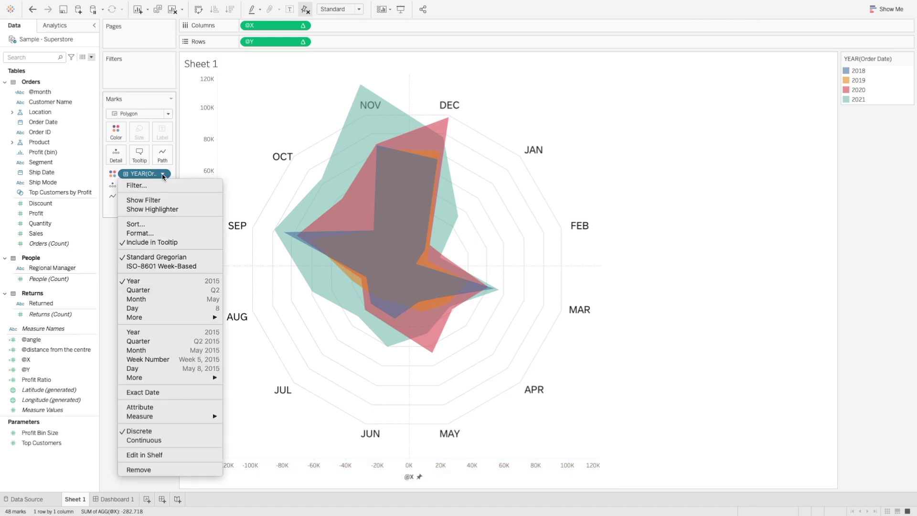
pyautogui.click(153, 201)
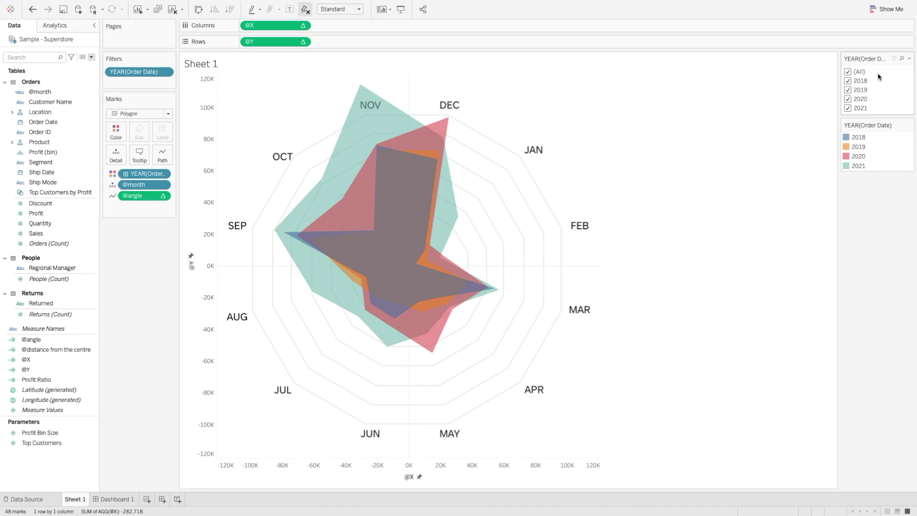
pyautogui.click(909, 58)
pyautogui.click(843, 180)
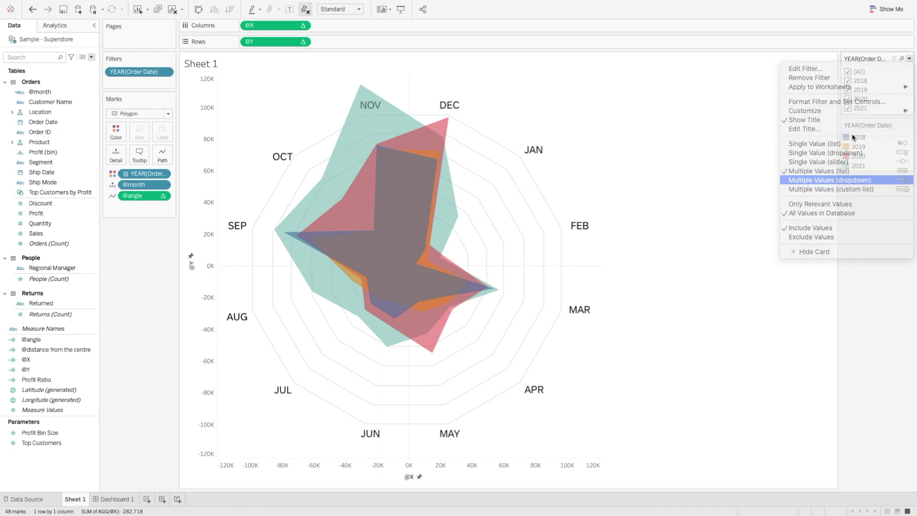
# Exclude 2018 and 2019 in the year filter so that only 2020 and 2021 are plotted
pyautogui.click(901, 73)
pyautogui.click(851, 90)
pyautogui.click(851, 99)
pyautogui.click(866, 161)
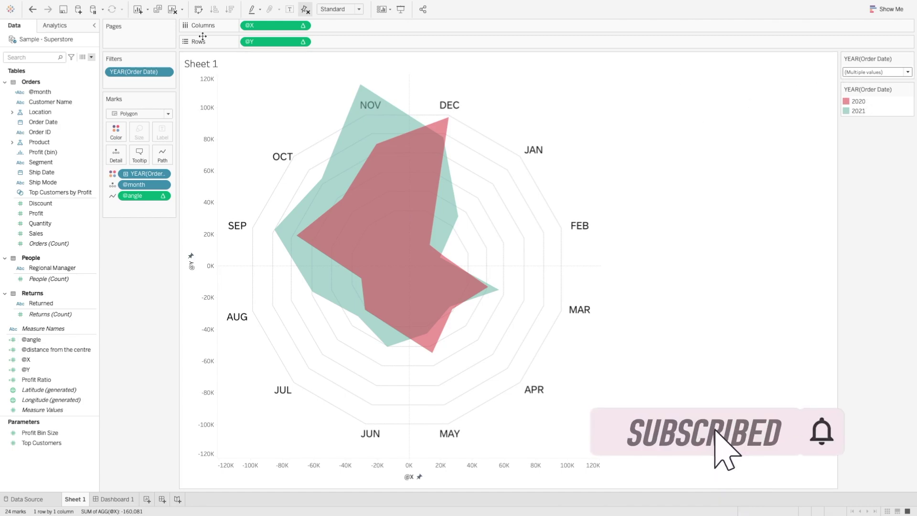
# Duplicate the @Y field on Rows beside the original
pyautogui.moveTo(283, 46)
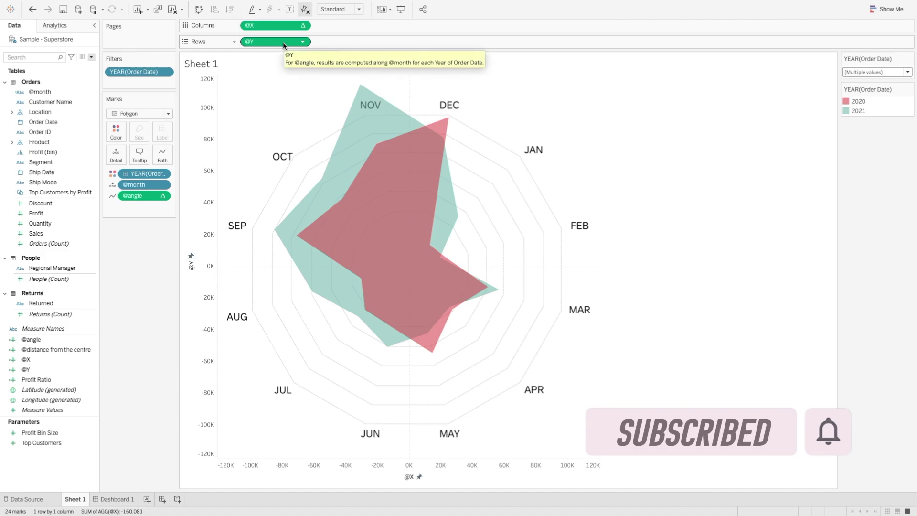
pyautogui.moveTo(283, 44); pyautogui.dragTo(358, 46)
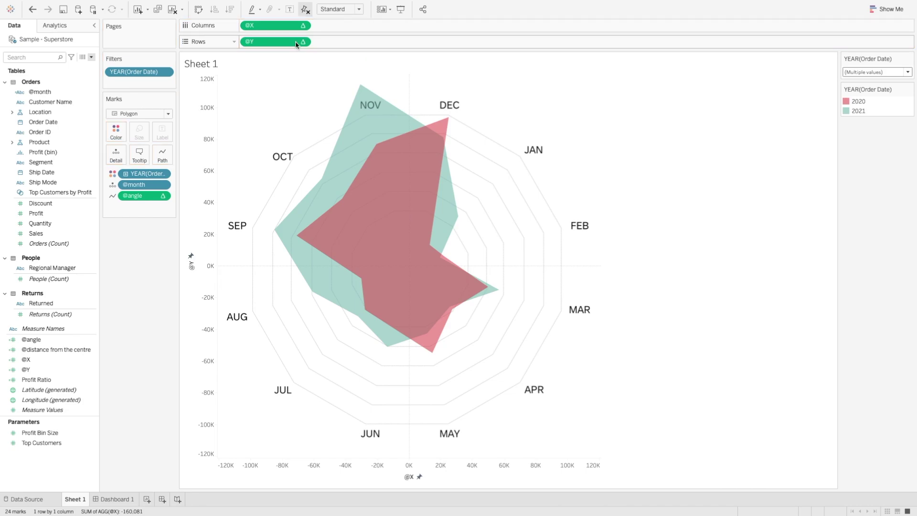
pyautogui.moveTo(280, 47); pyautogui.dragTo(349, 41)
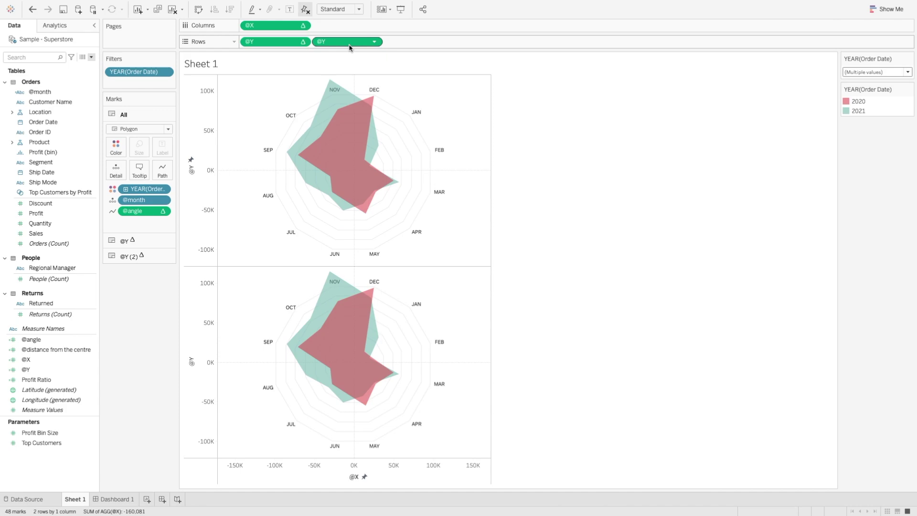
# Change the mark type of the second @Y to Shape and use filled circles
pyautogui.click(136, 255)
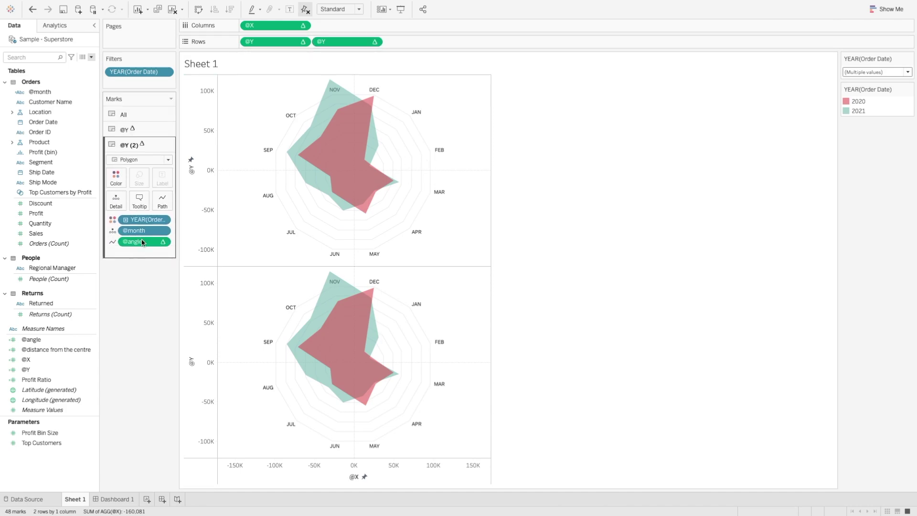
pyautogui.click(153, 164)
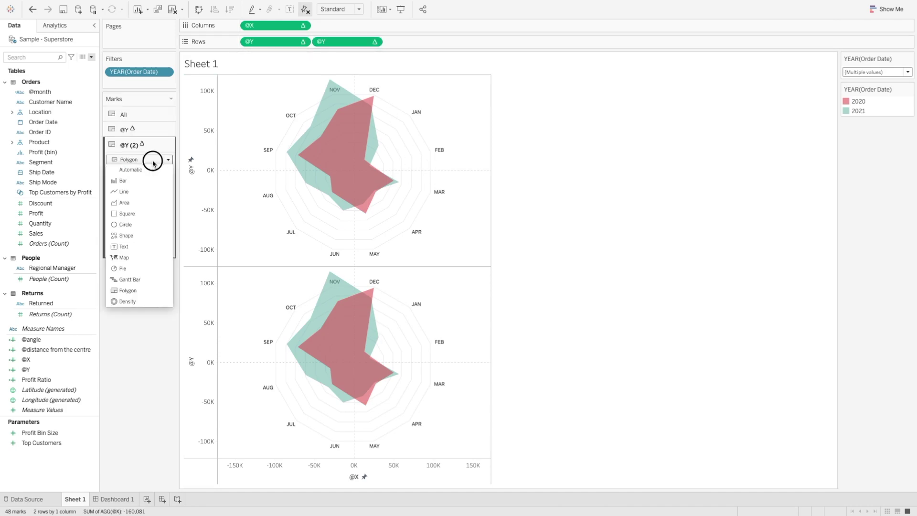
pyautogui.click(126, 236)
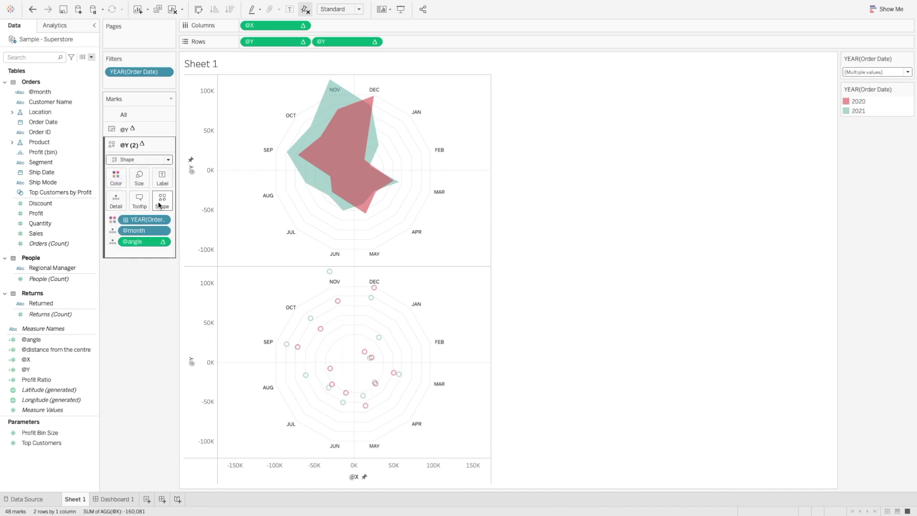
pyautogui.click(162, 201)
pyautogui.click(160, 242)
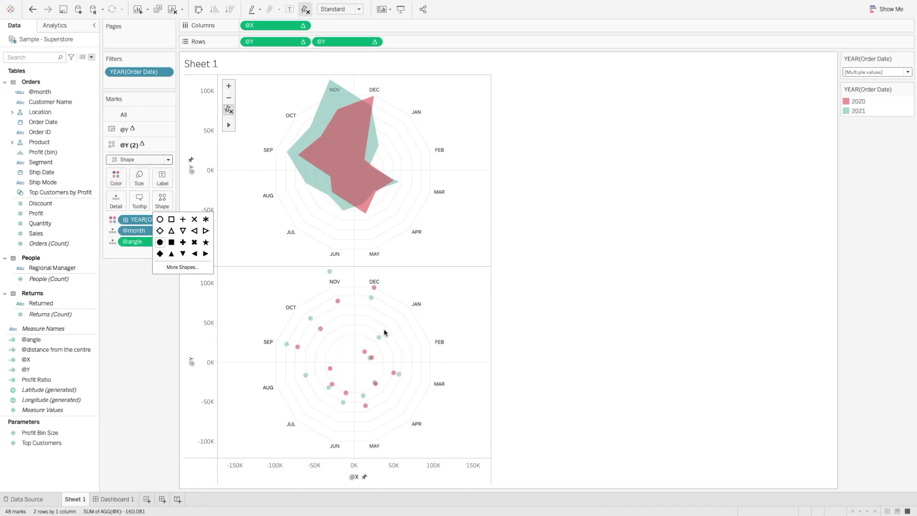
pyautogui.click(143, 360)
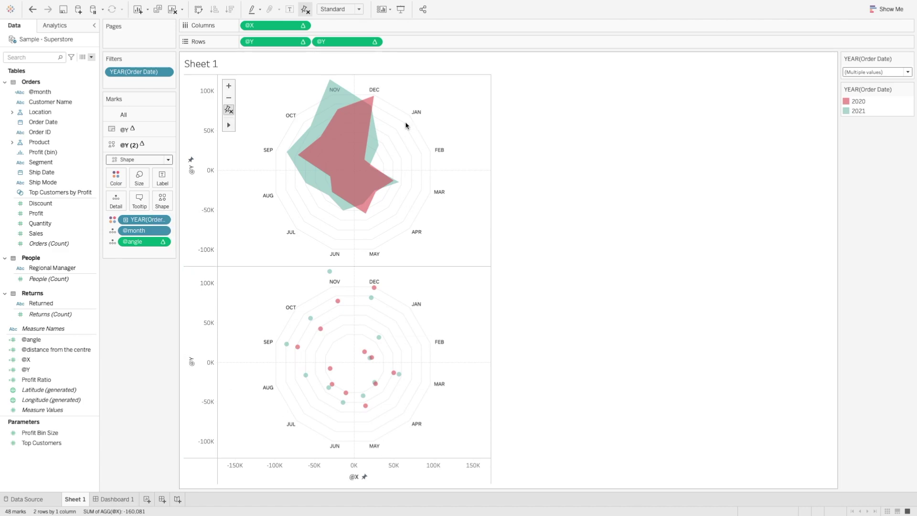
# Combine the two @Y fields into a dual axis and synchronize the secondary axis with the primary one
pyautogui.click(375, 42)
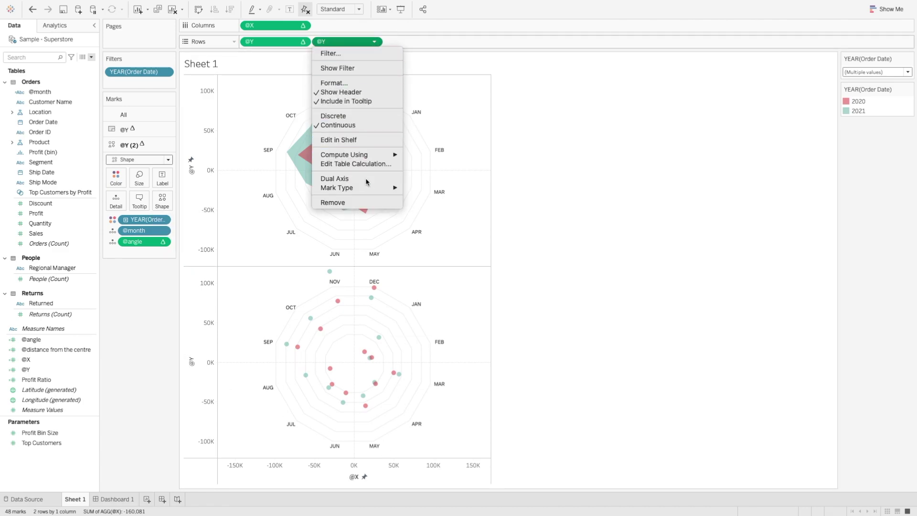
pyautogui.click(366, 178)
pyautogui.rightClick(780, 180)
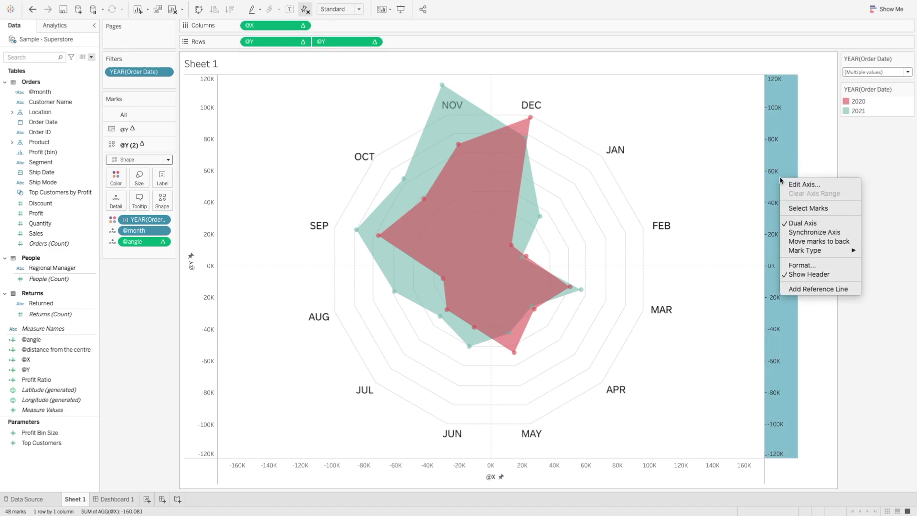
pyautogui.click(803, 233)
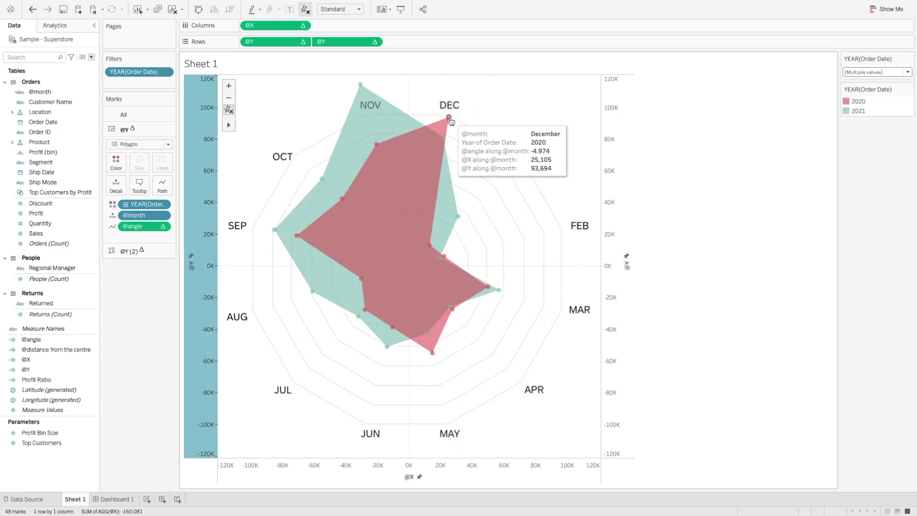
# Hide the @Y axis headers of the dual-axis radar chart
pyautogui.moveTo(380, 145)
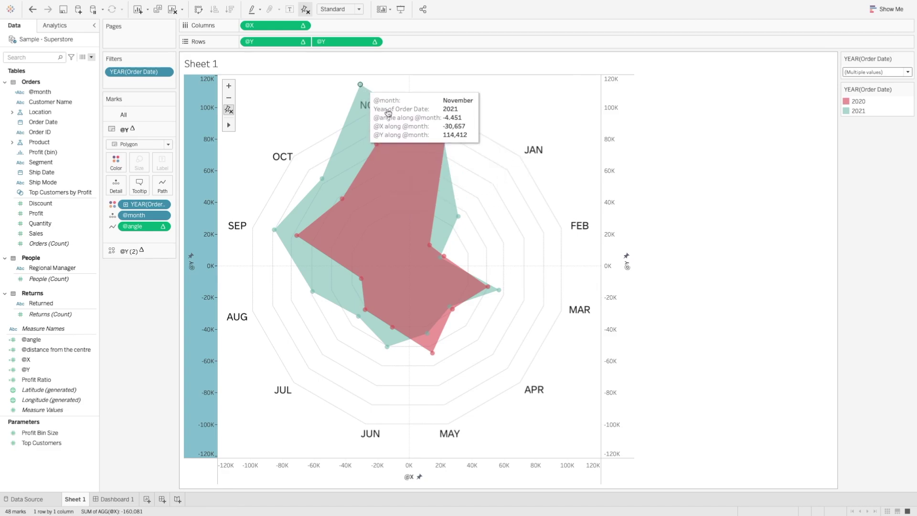
pyautogui.rightClick(199, 157)
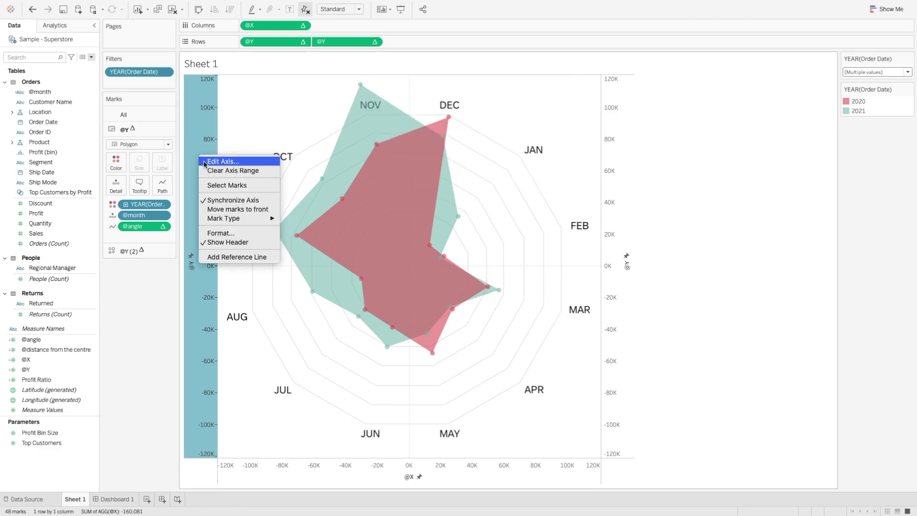
pyautogui.click(221, 243)
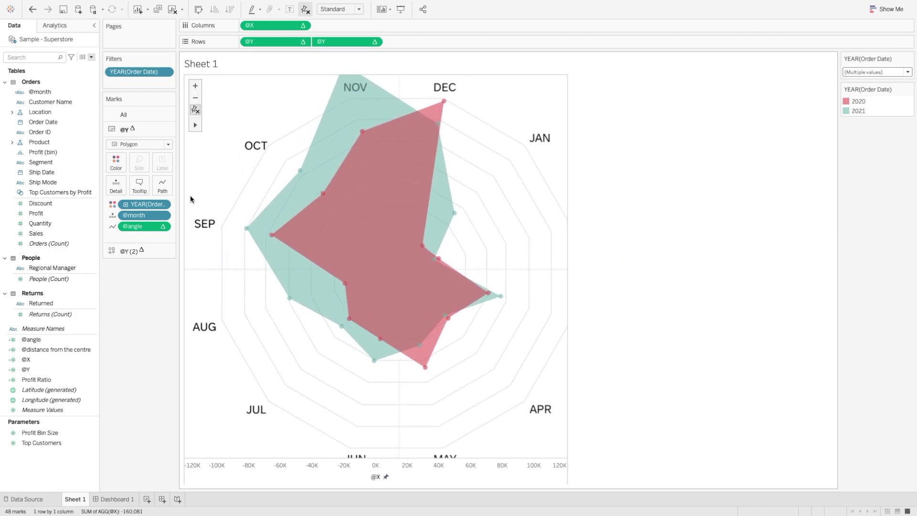
pyautogui.rightClick(468, 479)
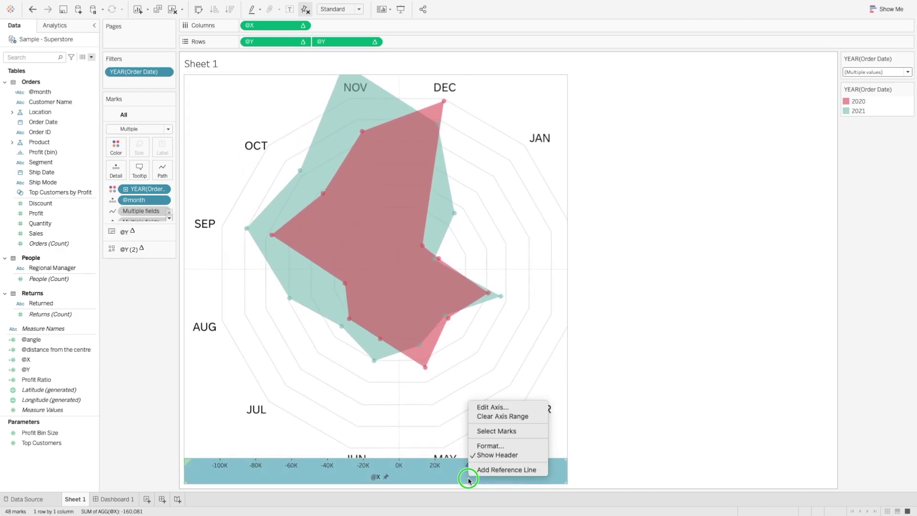
pyautogui.click(496, 454)
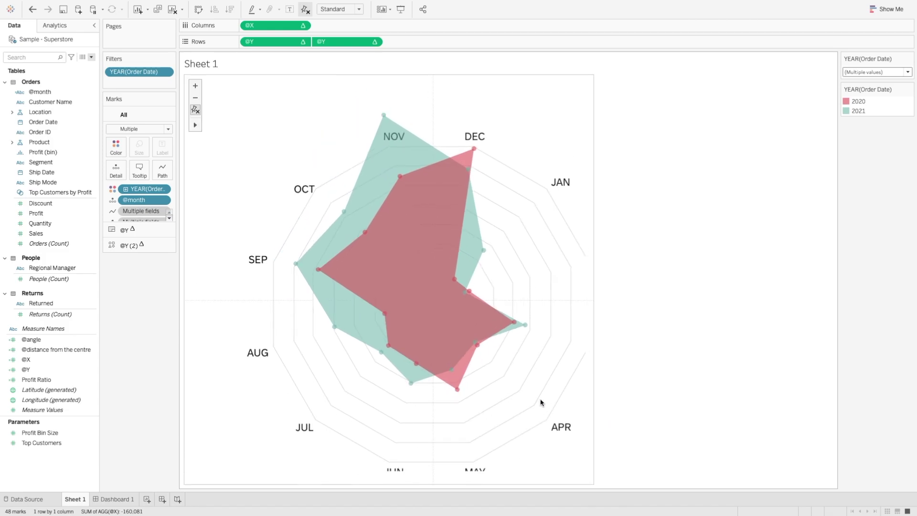
pyautogui.scroll(-5, 541, 402)
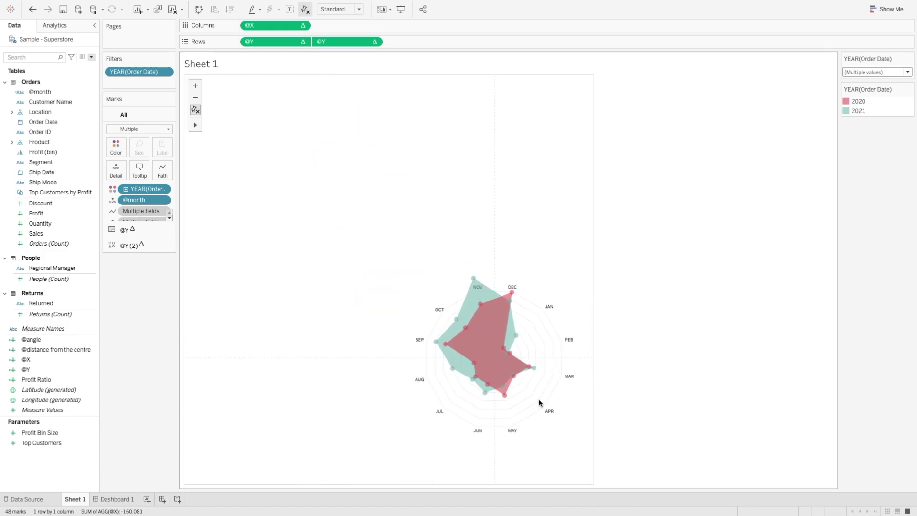
pyautogui.scroll(4, 541, 402)
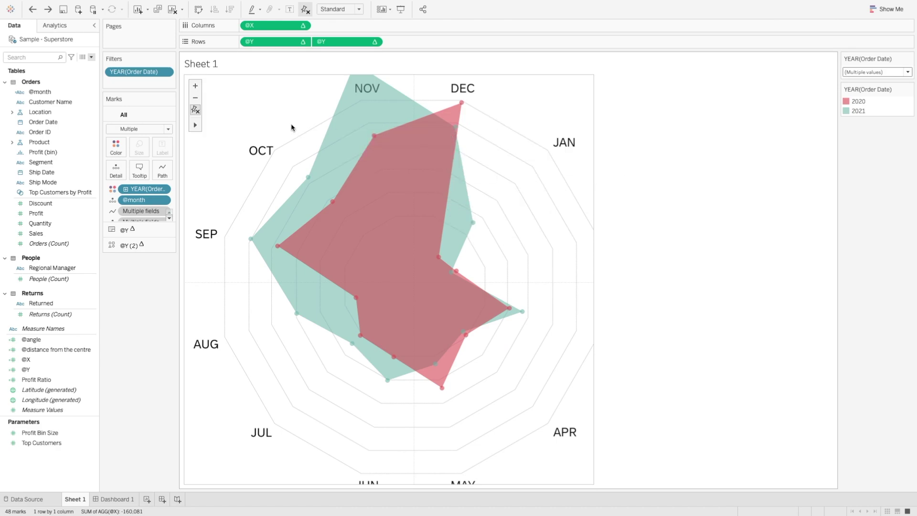
pyautogui.click(196, 110)
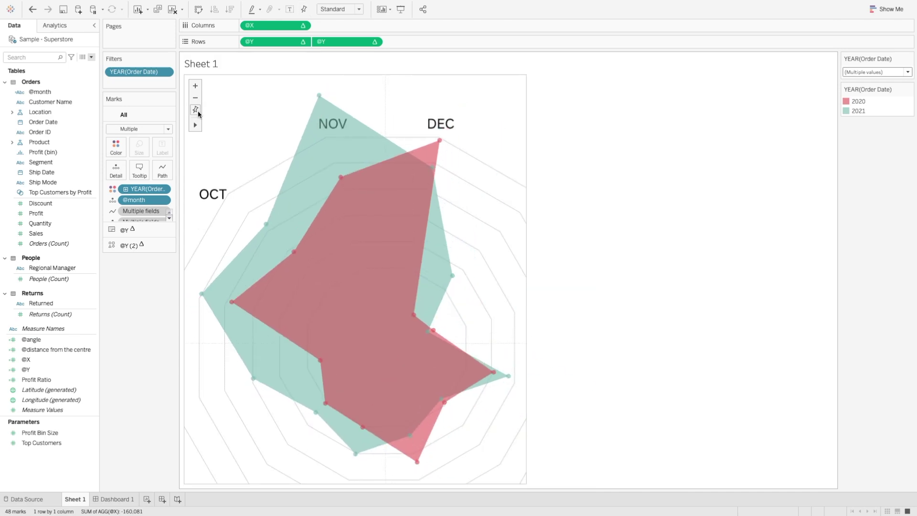
pyautogui.click(196, 110)
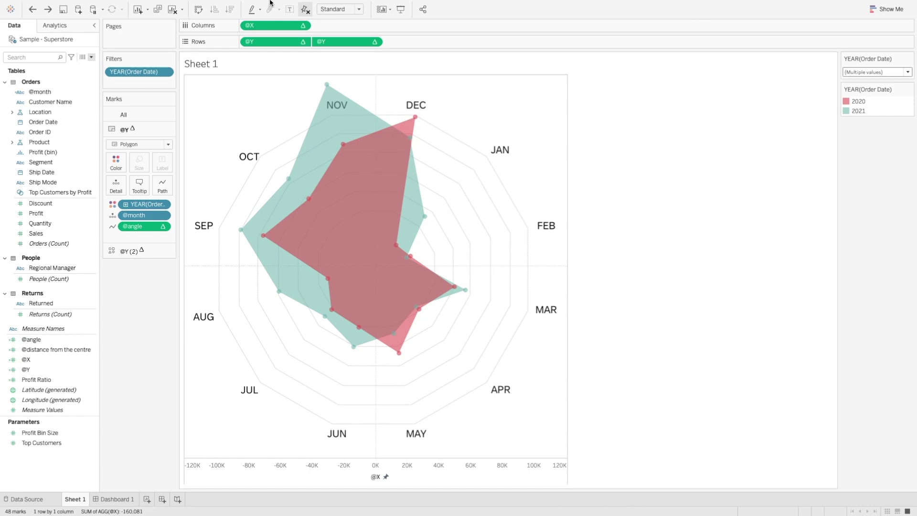
# Turn off Allow Pan and Zoom in the map options and hide the @X axis header
pyautogui.click(255, 6)
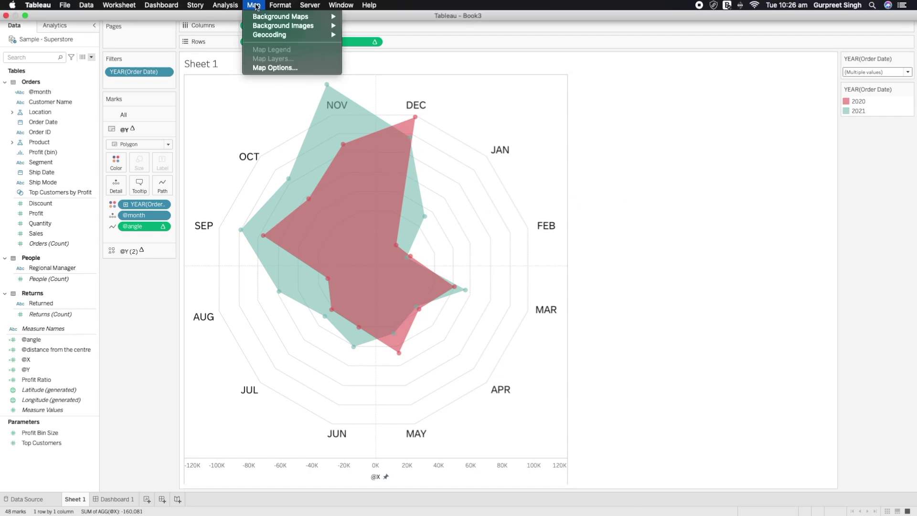
pyautogui.click(286, 68)
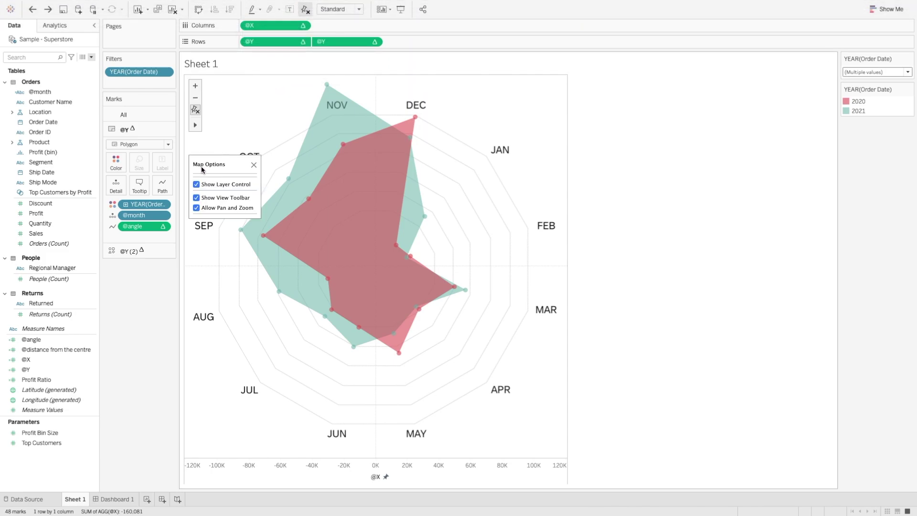
pyautogui.click(196, 208)
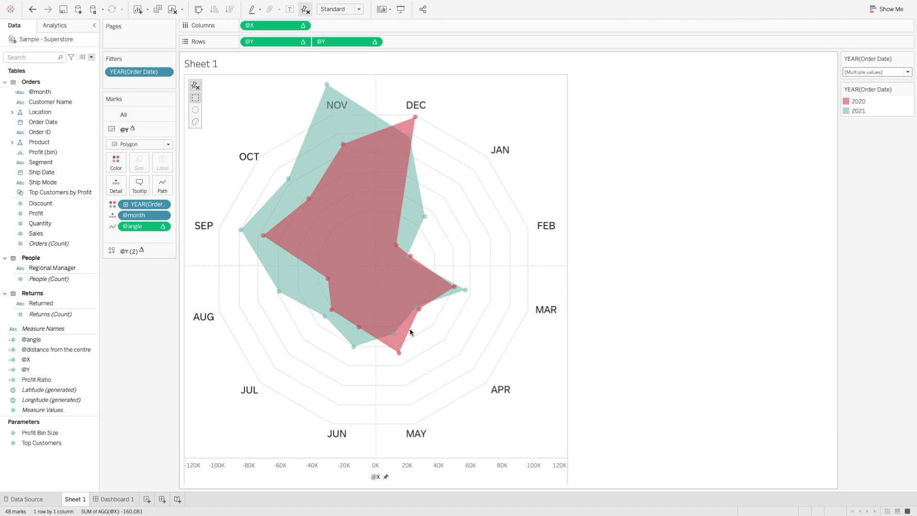
pyautogui.rightClick(432, 473)
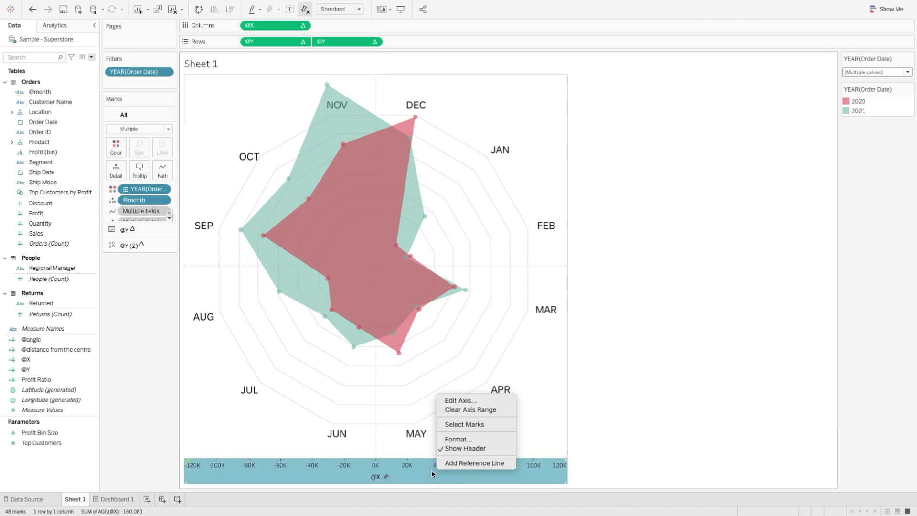
pyautogui.click(464, 448)
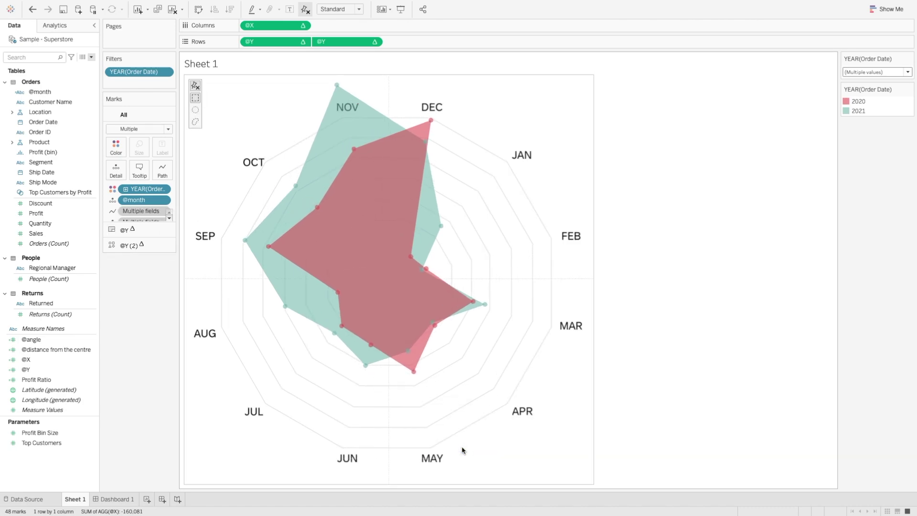
pyautogui.moveTo(399, 220)
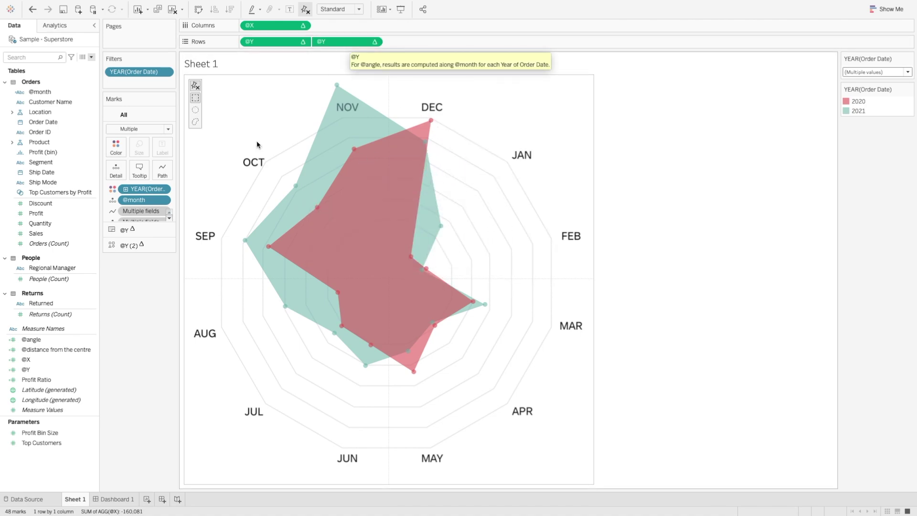
# Set the color opacity of the @Y (2) point markers to 83%
pyautogui.click(136, 245)
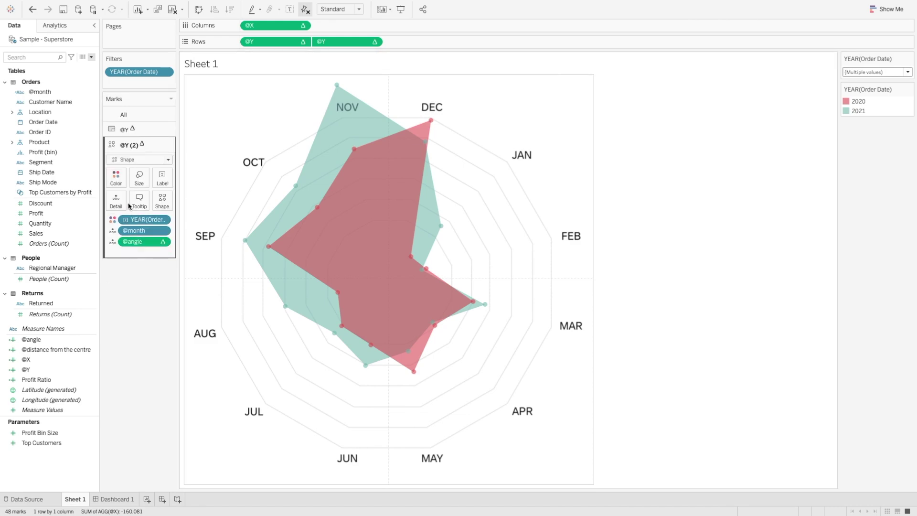
pyautogui.click(116, 177)
pyautogui.moveTo(143, 233); pyautogui.dragTo(150, 234)
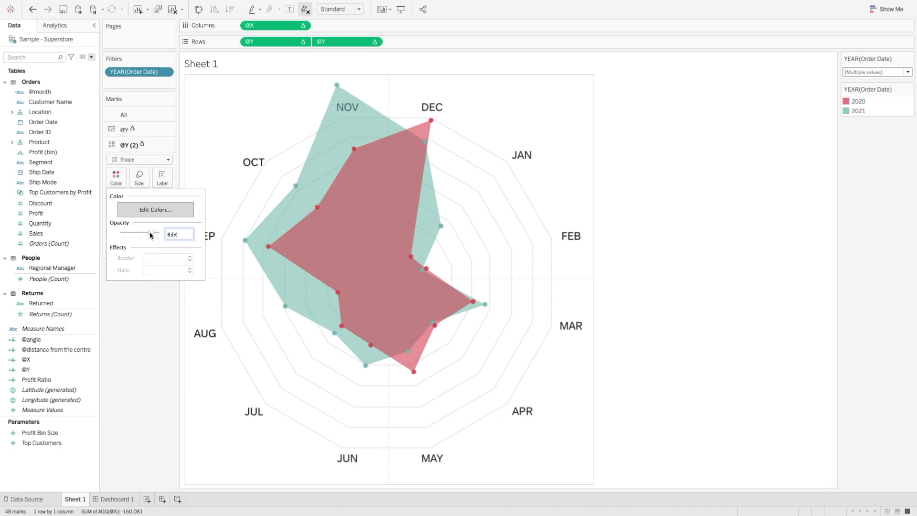
pyautogui.click(128, 359)
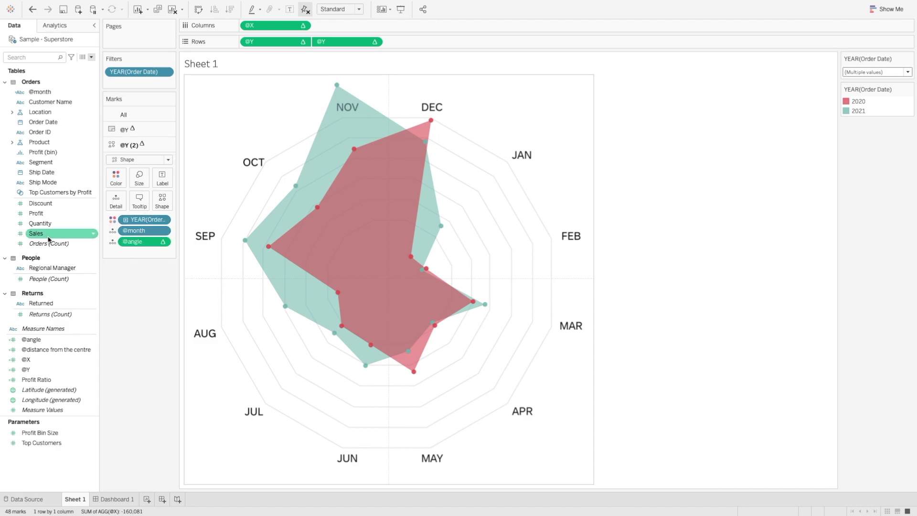
# Add the Sales measure as labels on the @Y (2) point markers
pyautogui.moveTo(45, 238); pyautogui.dragTo(159, 183)
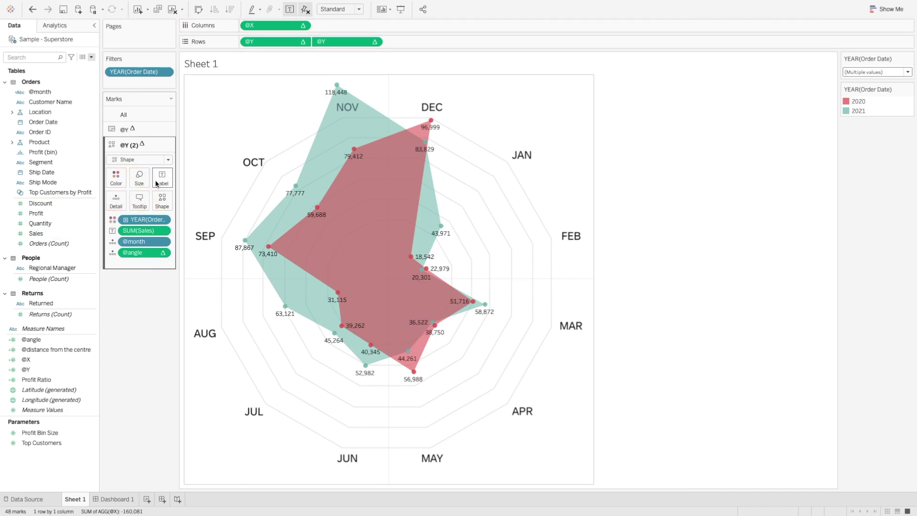
pyautogui.moveTo(429, 157)
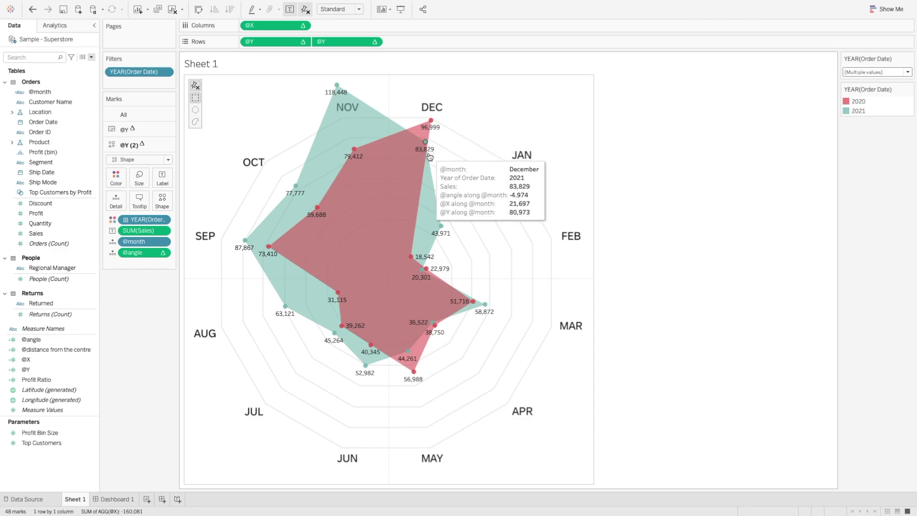
# Format the SUM(Sales) labels as custom currency with 0 decimal places and display units of Thousands (K)
pyautogui.click(163, 232)
pyautogui.click(166, 273)
pyautogui.click(71, 118)
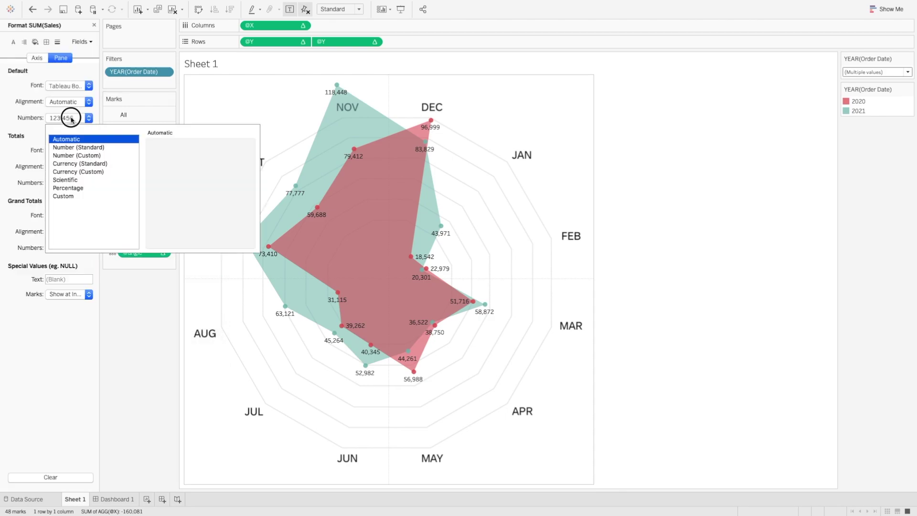
pyautogui.click(87, 173)
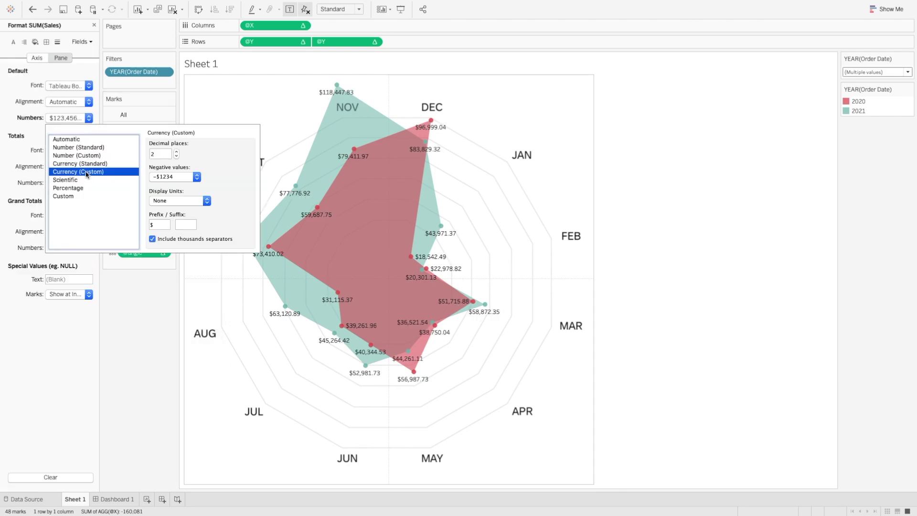
pyautogui.click(177, 156)
pyautogui.click(207, 200)
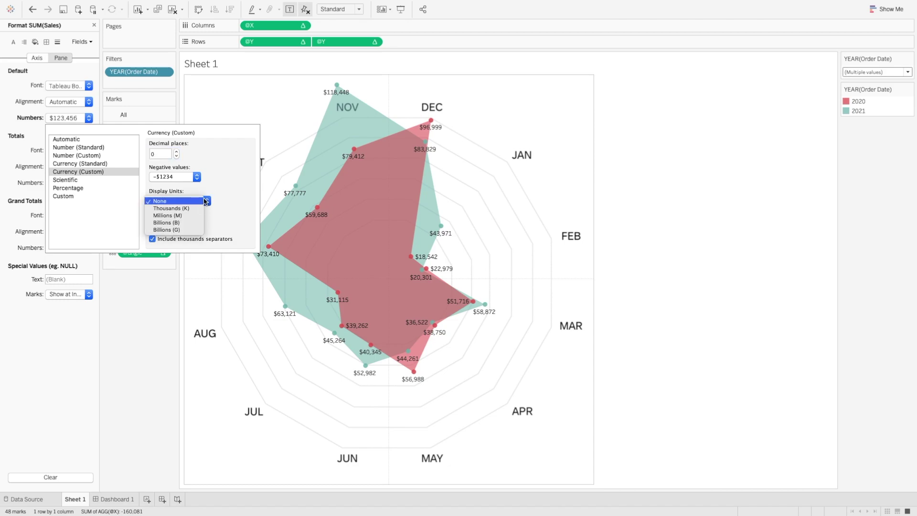
pyautogui.click(185, 209)
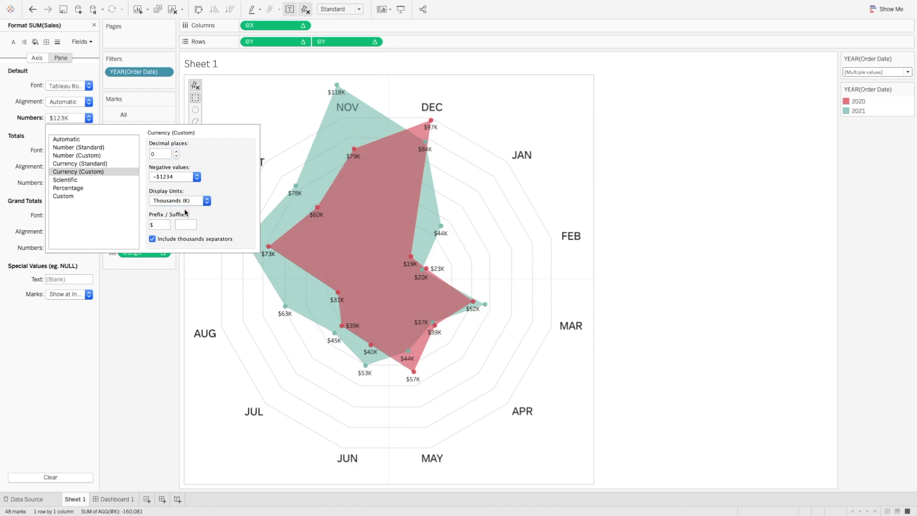
pyautogui.click(152, 323)
# Edit the tooltip for all marks to show only the month and year on one line, with Sales directly below
pyautogui.moveTo(431, 123)
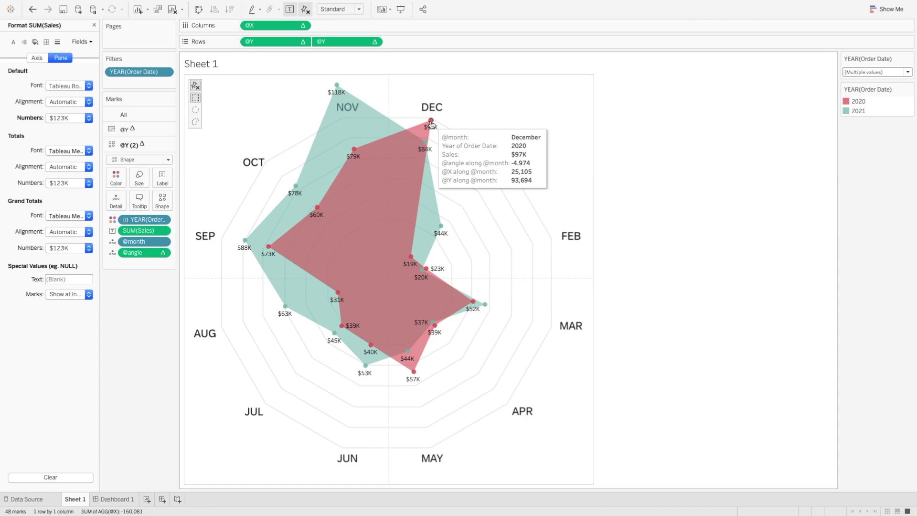
pyautogui.moveTo(426, 147)
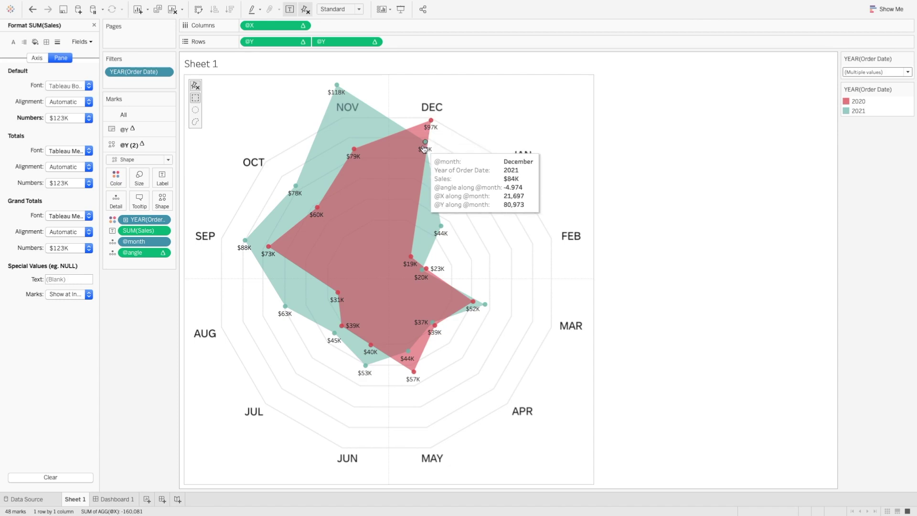
pyautogui.click(125, 116)
pyautogui.click(139, 168)
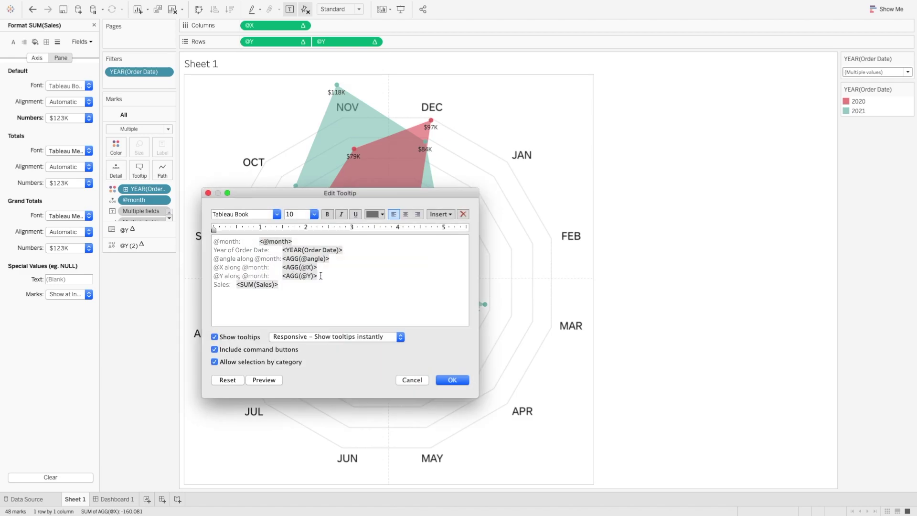
pyautogui.moveTo(317, 277); pyautogui.dragTo(204, 262)
pyautogui.press('BackSpace')
pyautogui.moveTo(259, 241); pyautogui.dragTo(199, 238)
pyautogui.press('BackSpace')
pyautogui.moveTo(281, 250); pyautogui.dragTo(268, 240)
pyautogui.press('BackSpace')
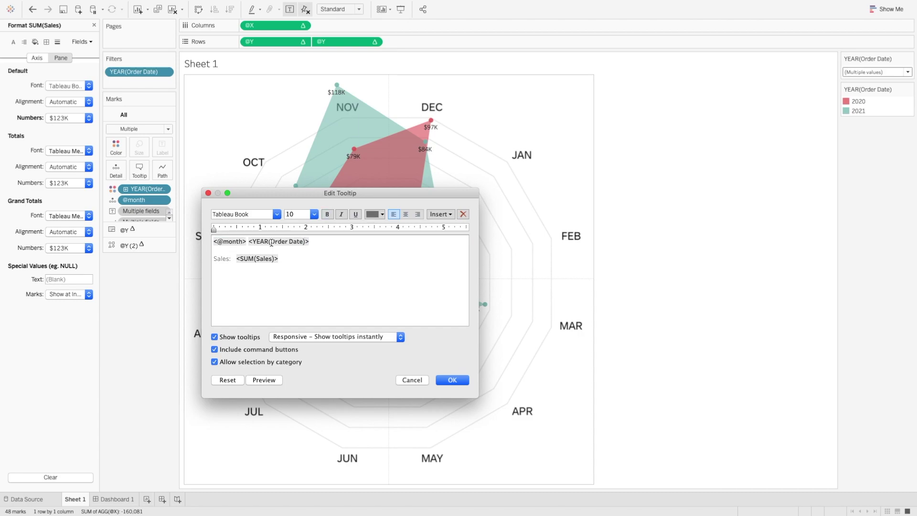
pyautogui.press('BackSpace')
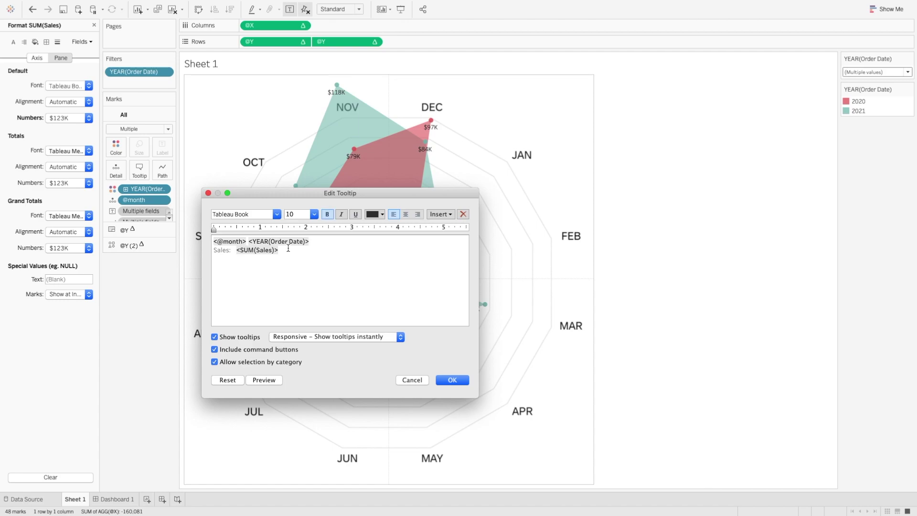
# Change the font size and color of the tooltip's month and year line and apply the tooltip
pyautogui.moveTo(313, 241); pyautogui.dragTo(213, 241)
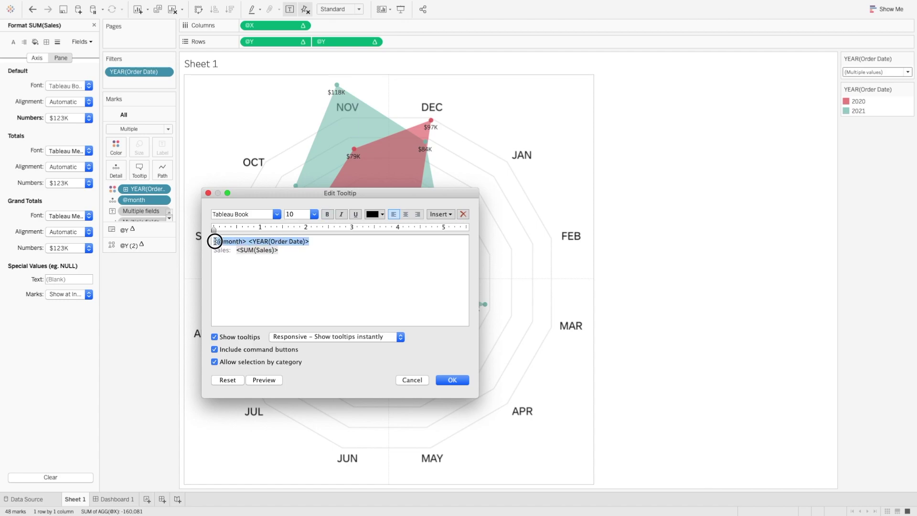
pyautogui.click(314, 214)
pyautogui.click(301, 241)
pyautogui.click(383, 216)
pyautogui.click(375, 249)
pyautogui.click(451, 380)
pyautogui.moveTo(441, 228)
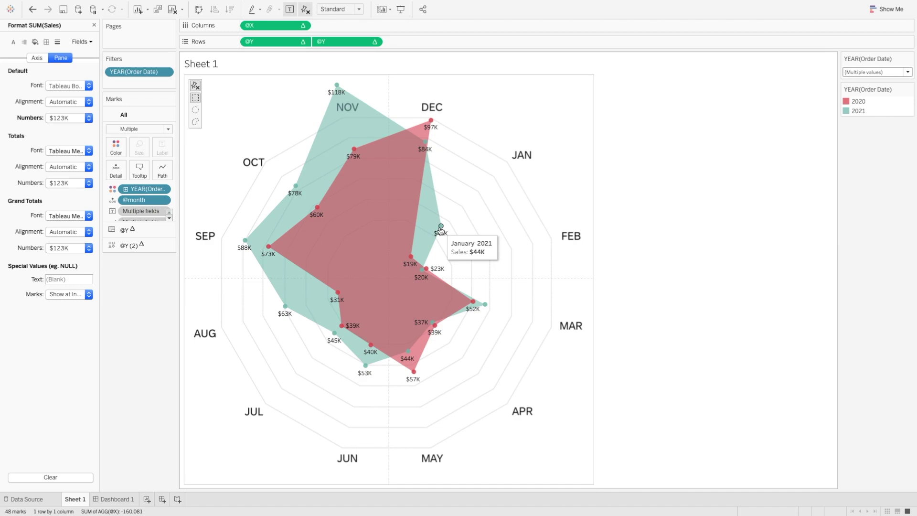
pyautogui.moveTo(411, 260)
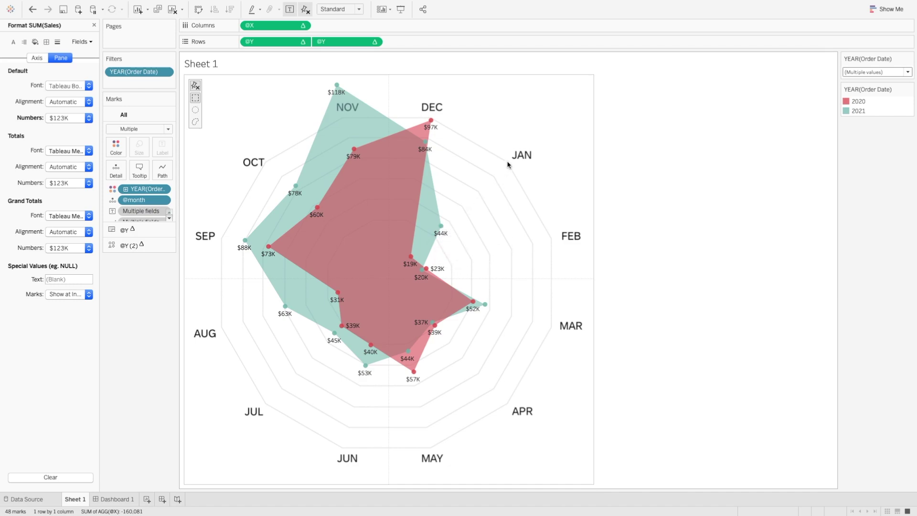
pyautogui.click(680, 212)
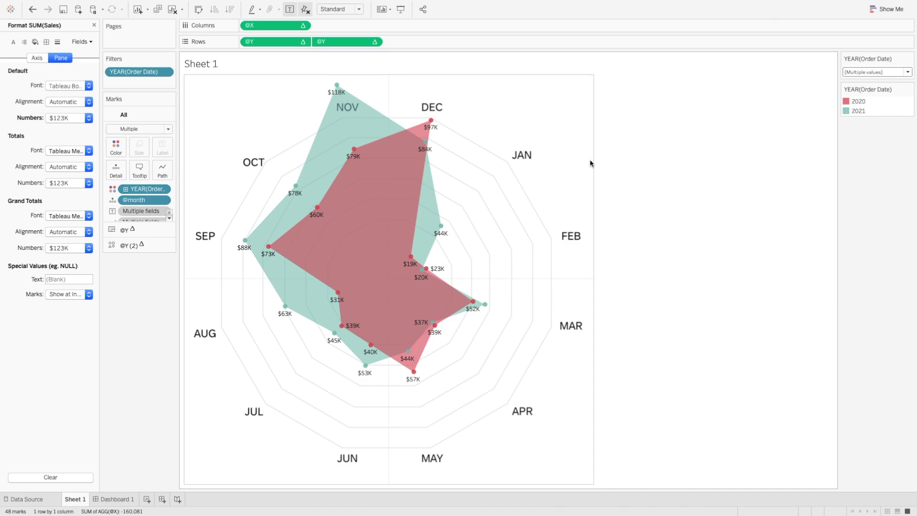
pyautogui.moveTo(569, 173)
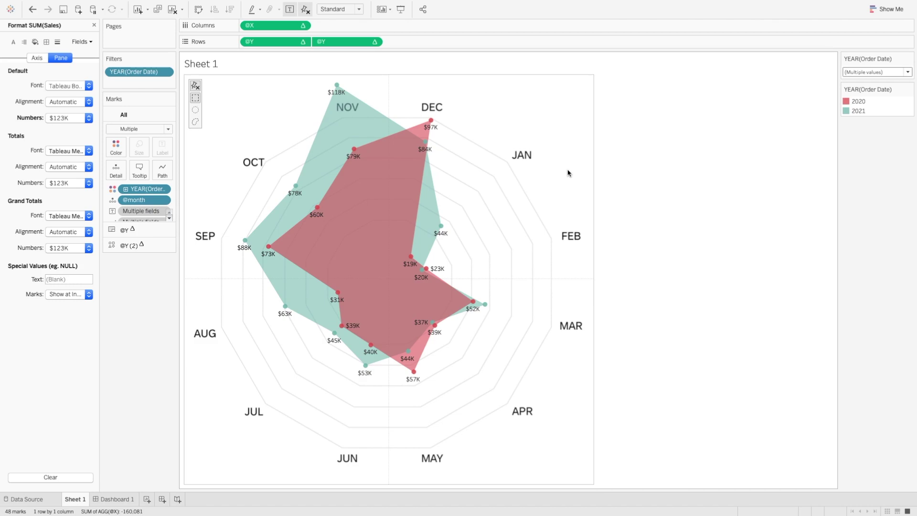